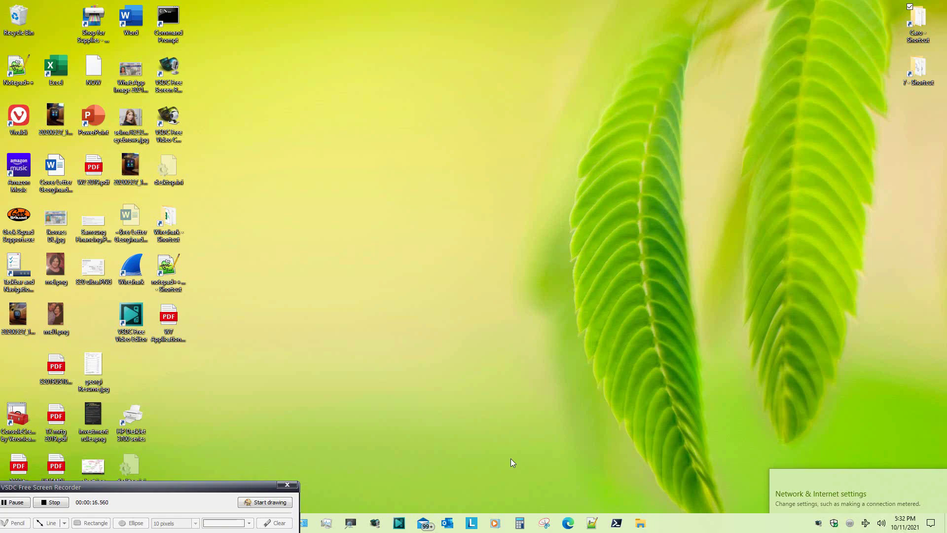
# - Find Command Prompt through the Windows search and run it as administrator
pyautogui.moveTo(184, 488)
pyautogui.mouseDown()
pyautogui.moveTo(186, 451)
pyautogui.moveTo(184, 470)
pyautogui.mouseUp()
pyautogui.click(153, 530)
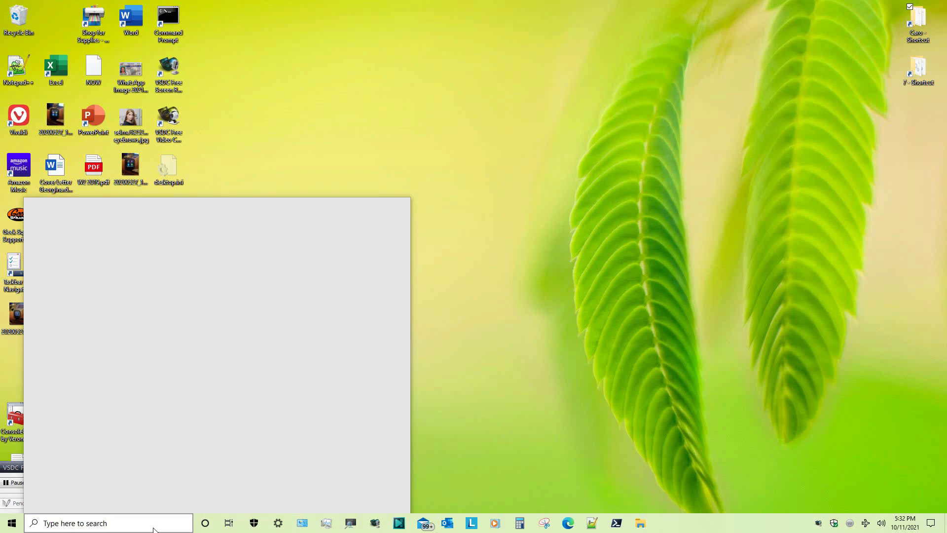
pyautogui.write('cmd')
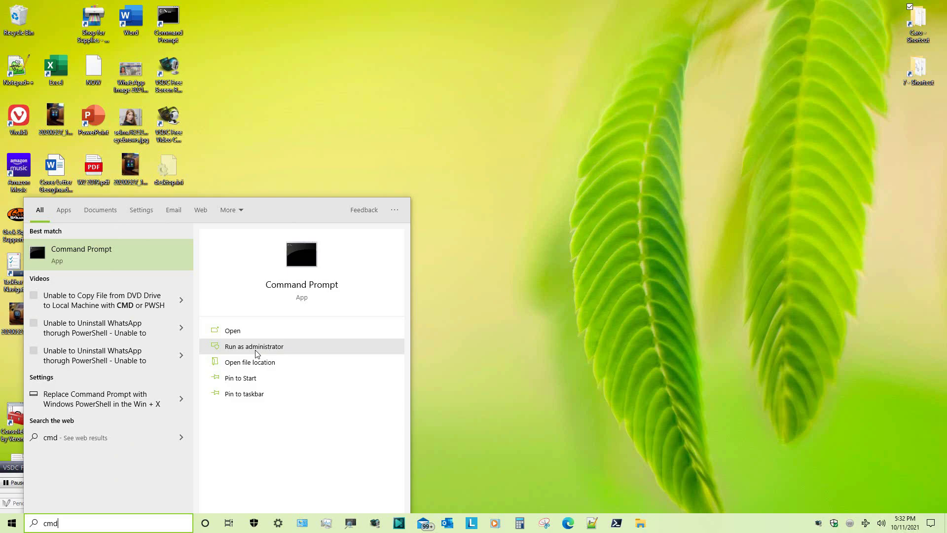
pyautogui.click(254, 347)
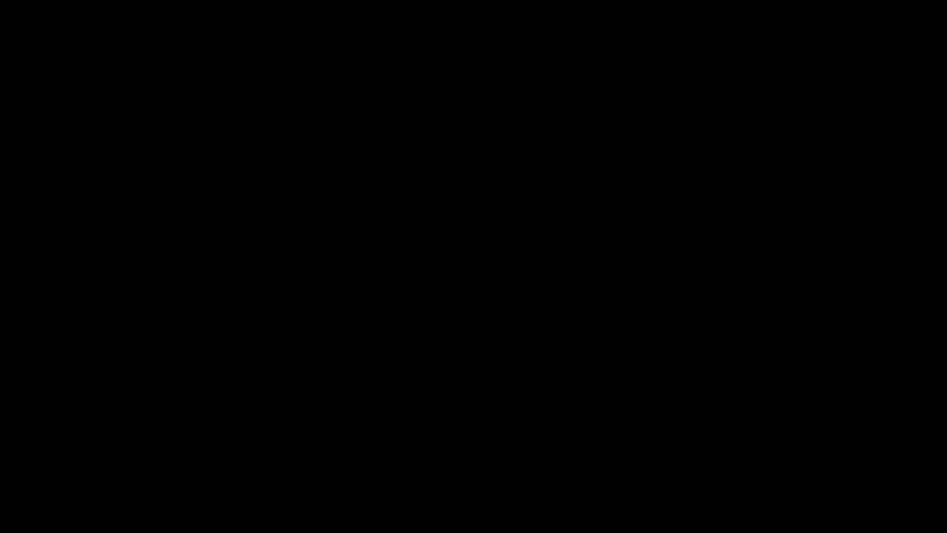
pyautogui.click(449, 355)
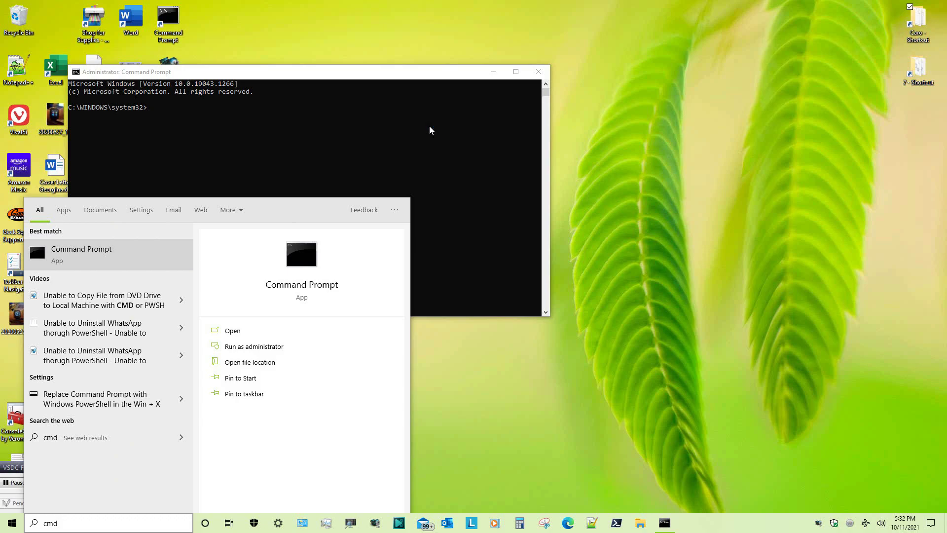
pyautogui.click(832, 298)
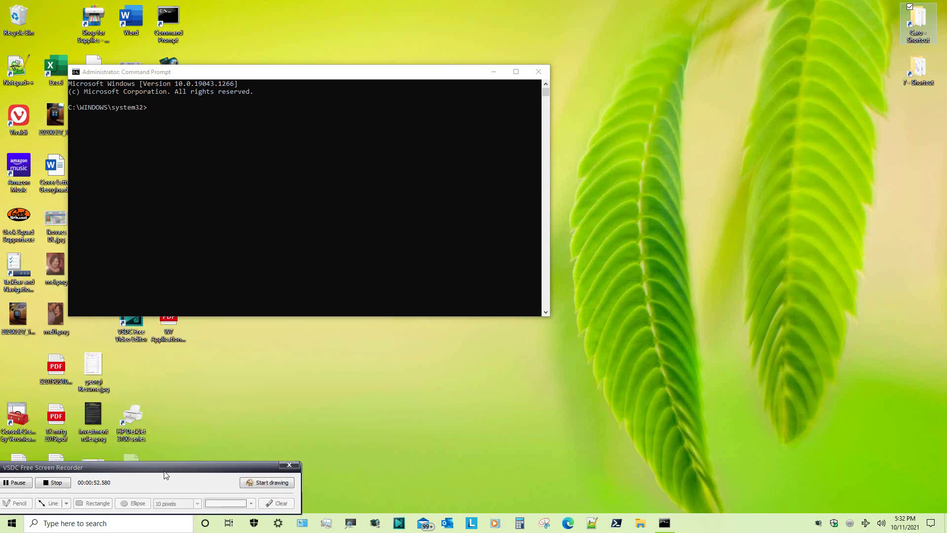
# - Start PowerShell 7 from the command prompt by running "C:\Program Files\PowerShell\7\pwsh.exe"
pyautogui.moveTo(164, 467); pyautogui.dragTo(174, 489)
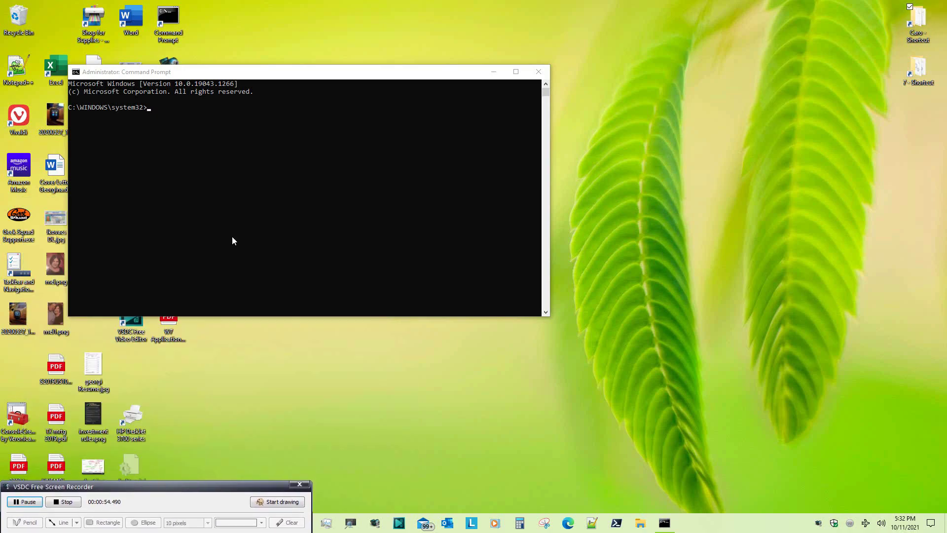
pyautogui.click(225, 201)
pyautogui.write('"')
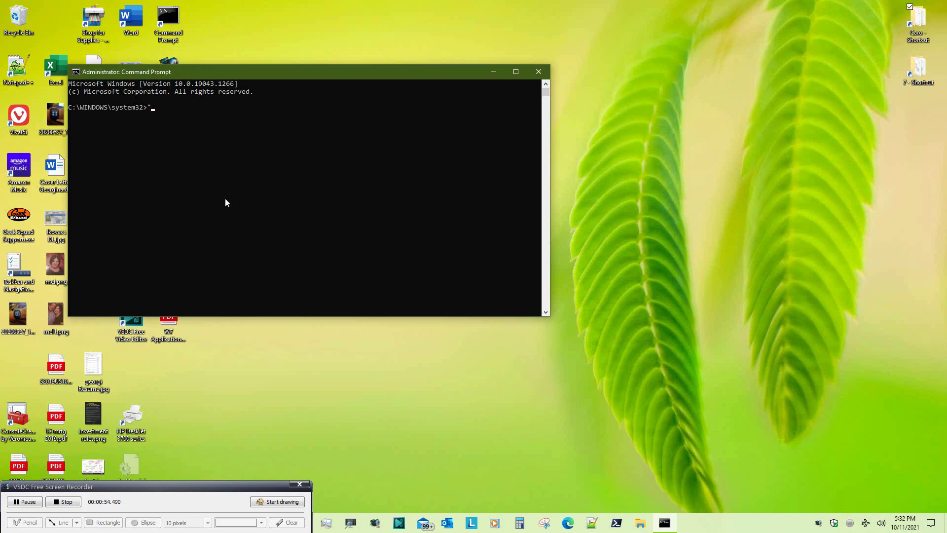
pyautogui.write('C:\\Program Files\\PowerShell\\7\\')
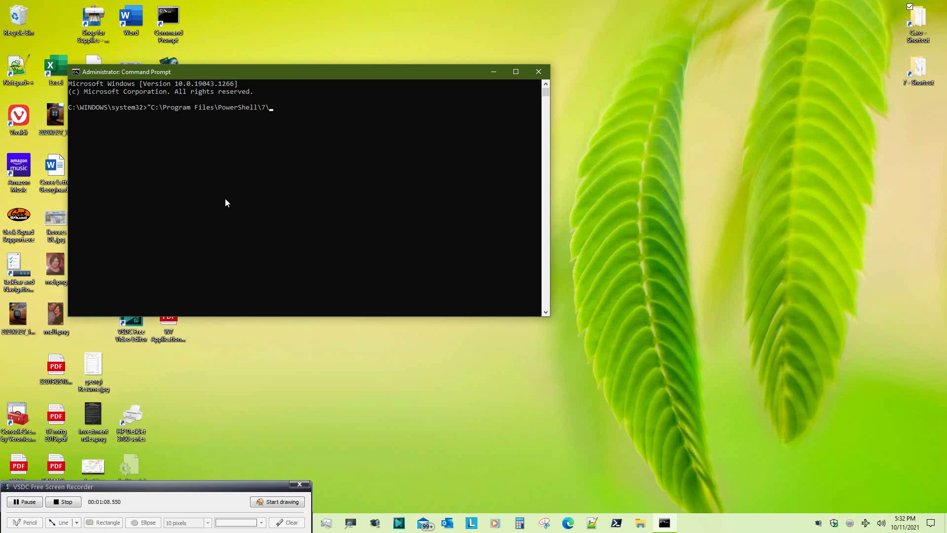
pyautogui.write('pwsh.exe"')
pyautogui.press('Return')
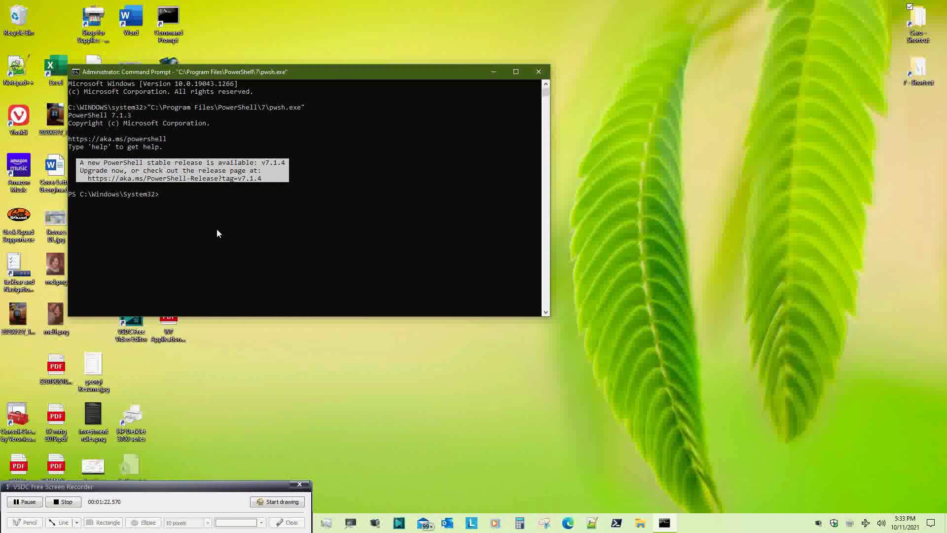
# - Change the PowerShell working directory to the drive root c:\
pyautogui.write('cd c:')
pyautogui.press('BackSpace')
pyautogui.press('BackSpace')
pyautogui.write('C')
pyautogui.press('Return')
pyautogui.press('Return')
pyautogui.press('Return')
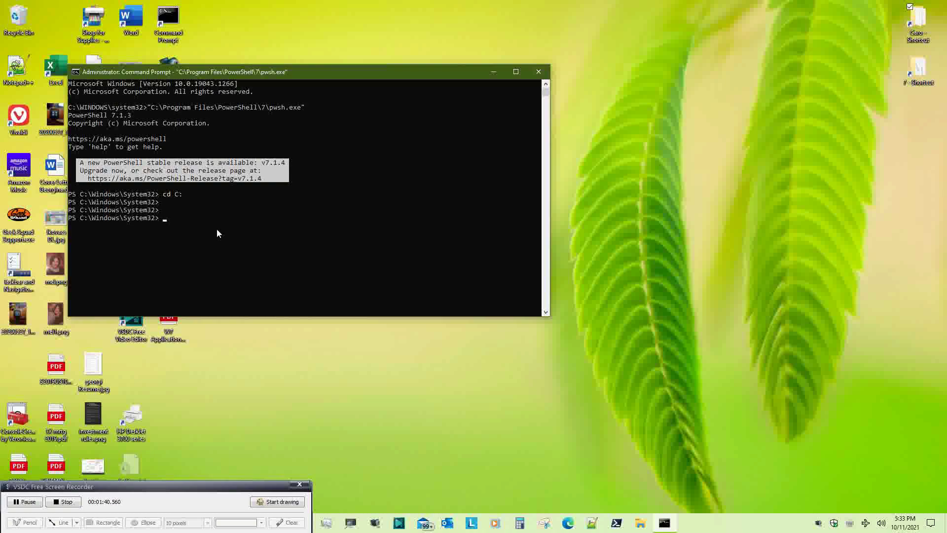
pyautogui.write('cd c:\\')
pyautogui.press('Return')
pyautogui.write('pnputil')
pyautogui.write("/disable-device 'PCI\\VEN_10EC&DEV_C821&SUBSYS_C02417AA&REV_00\\4&7a2d5a4&0&00A1'")
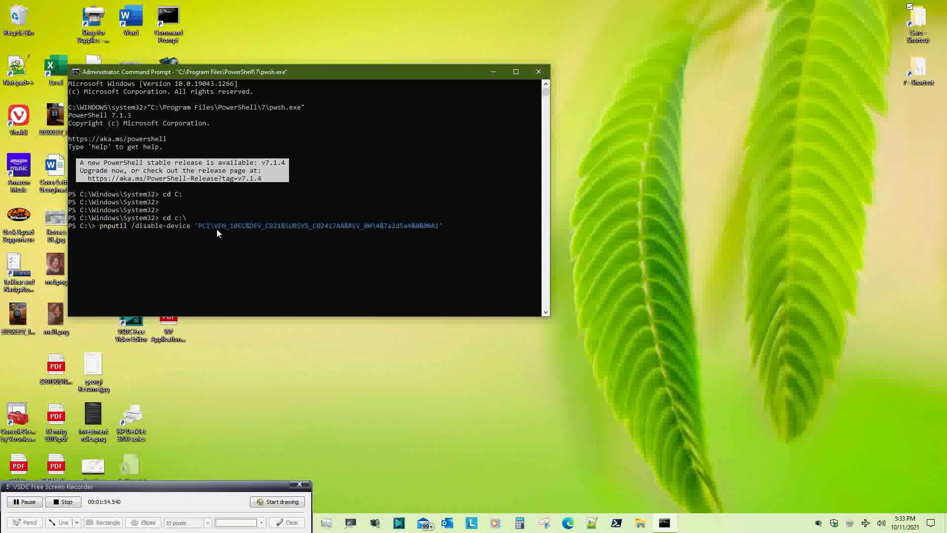
pyautogui.press('Right')
pyautogui.press('Right')
pyautogui.press('Right')
pyautogui.press('Right')
pyautogui.press('Escape')
# - Launch Process Explorer by running .\procexp.exe from the PowerShell prompt
pyautogui.write('procexp')
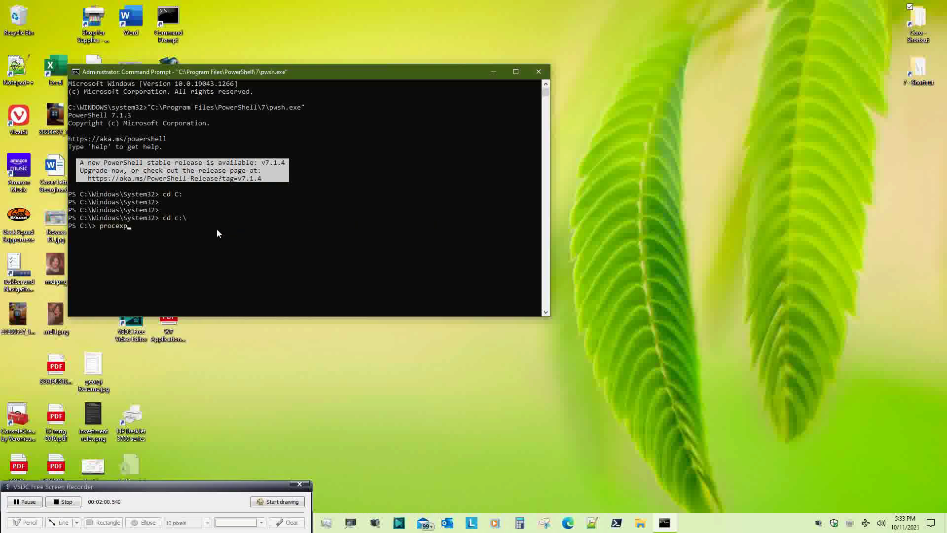
pyautogui.press('Tab')
pyautogui.press('Return')
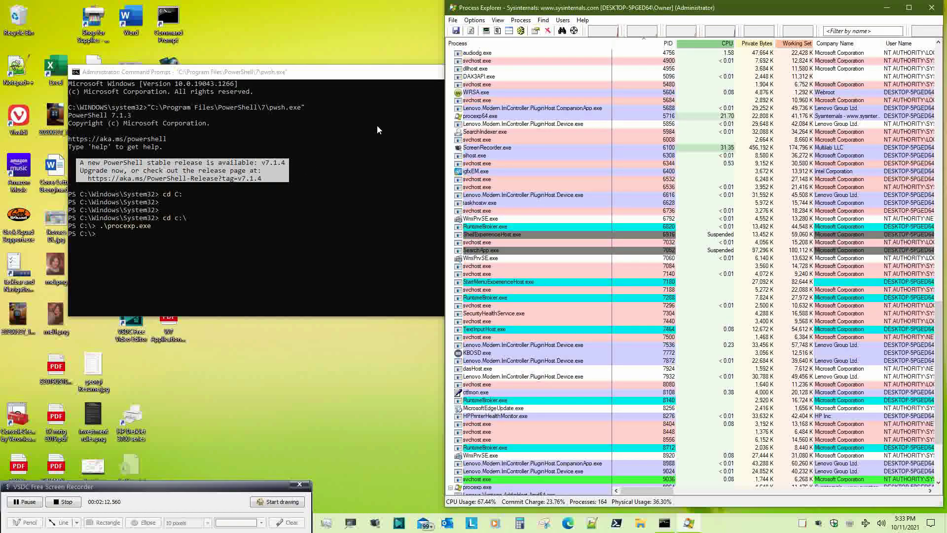
# - Open the System Idle Process properties to view its TCP/IP connections and move that window off the process list
pyautogui.scroll(9, 706, 152)
pyautogui.scroll(20, 705, 151)
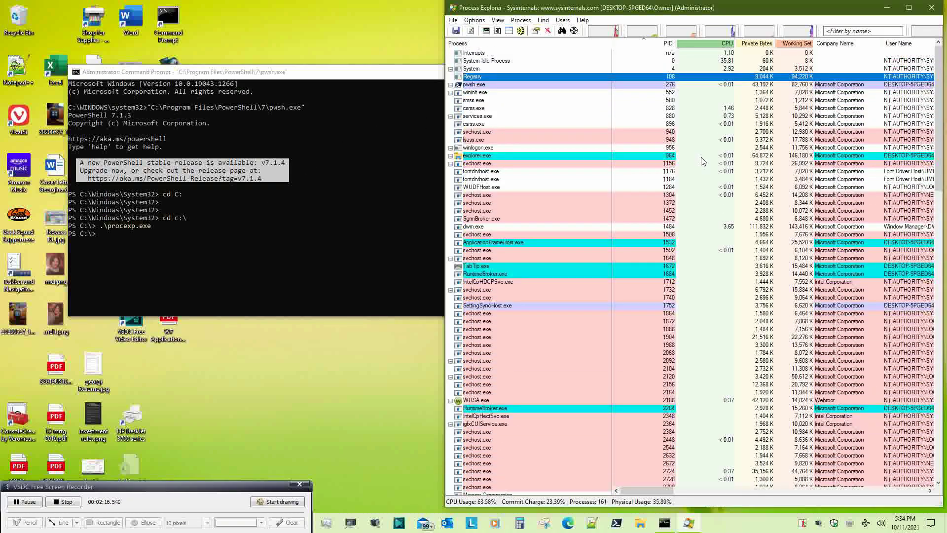
pyautogui.rightClick(497, 64)
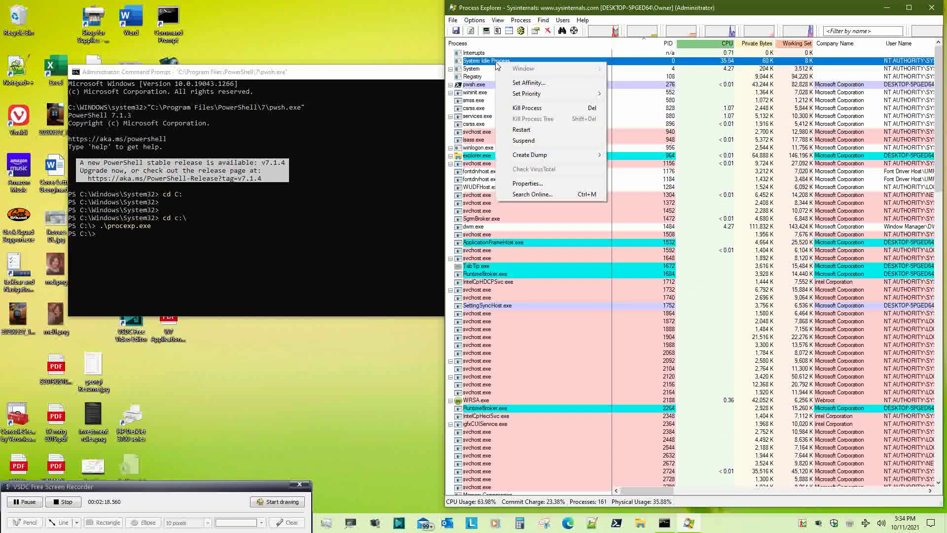
pyautogui.click(516, 185)
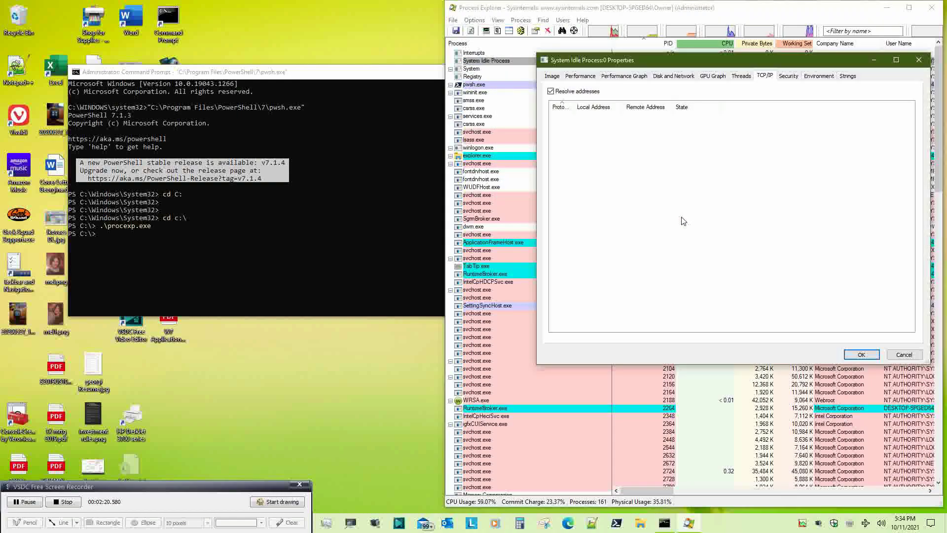
pyautogui.moveTo(677, 64); pyautogui.dragTo(438, 243)
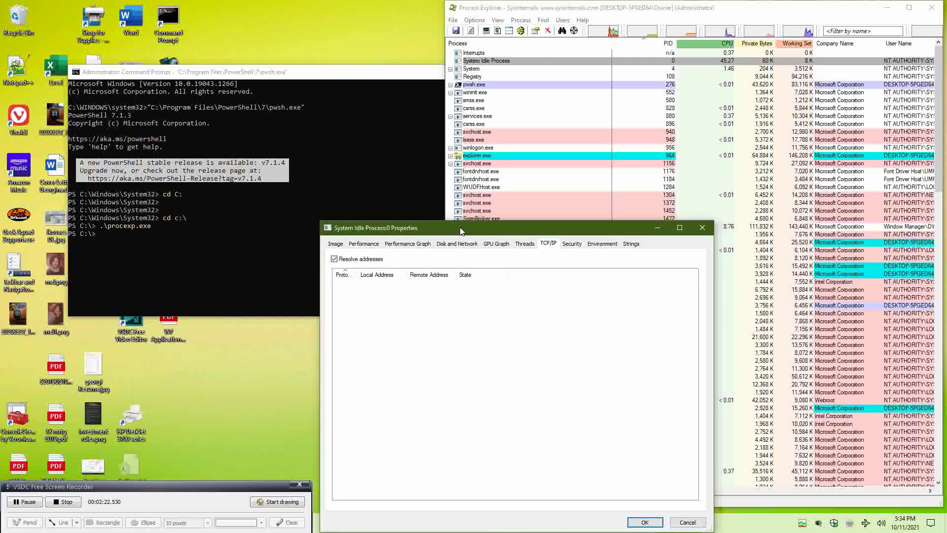
# - Open the pwsh.exe properties to view its TCP/IP connections and arrange both properties windows beside the process list
pyautogui.rightClick(475, 86)
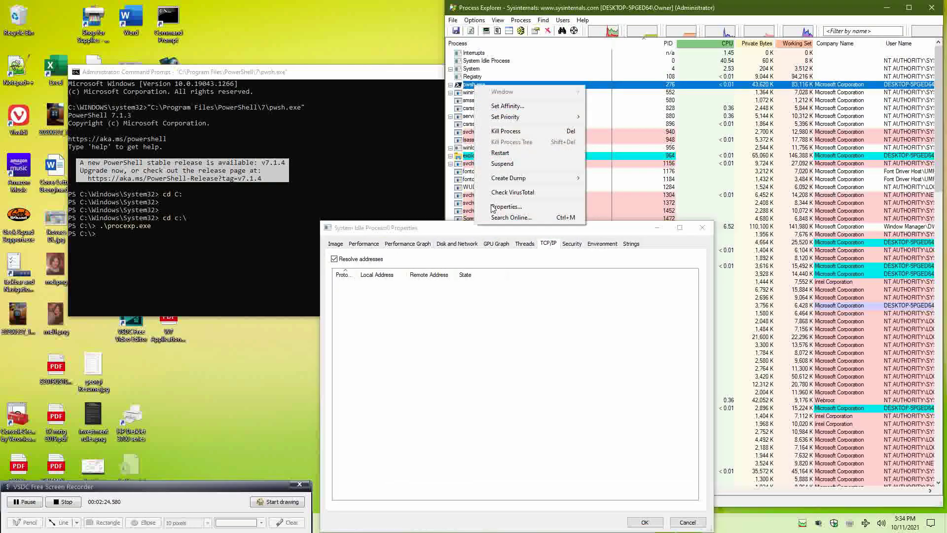
pyautogui.click(507, 206)
pyautogui.moveTo(683, 65); pyautogui.dragTo(731, 279)
pyautogui.moveTo(547, 228); pyautogui.dragTo(515, 236)
pyautogui.moveTo(851, 273); pyautogui.dragTo(257, 185)
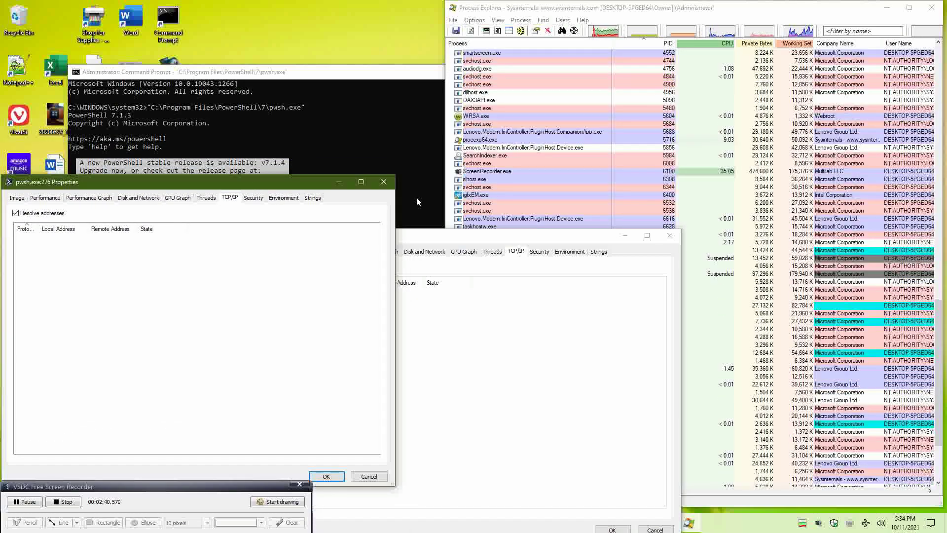
pyautogui.moveTo(555, 238); pyautogui.dragTo(269, 409)
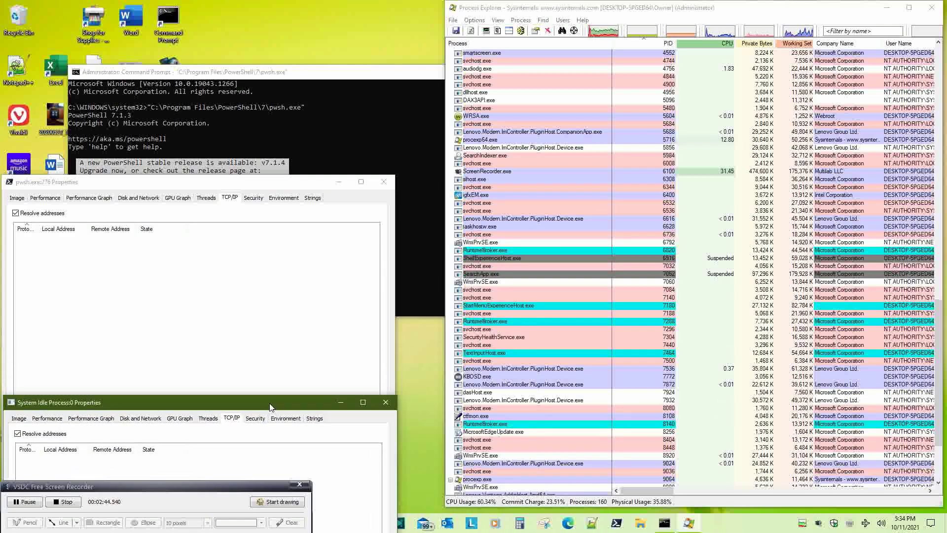
# - Launch TCPView by running .\tcpview64.exe from the PowerShell prompt
pyautogui.click(381, 154)
pyautogui.write('e')
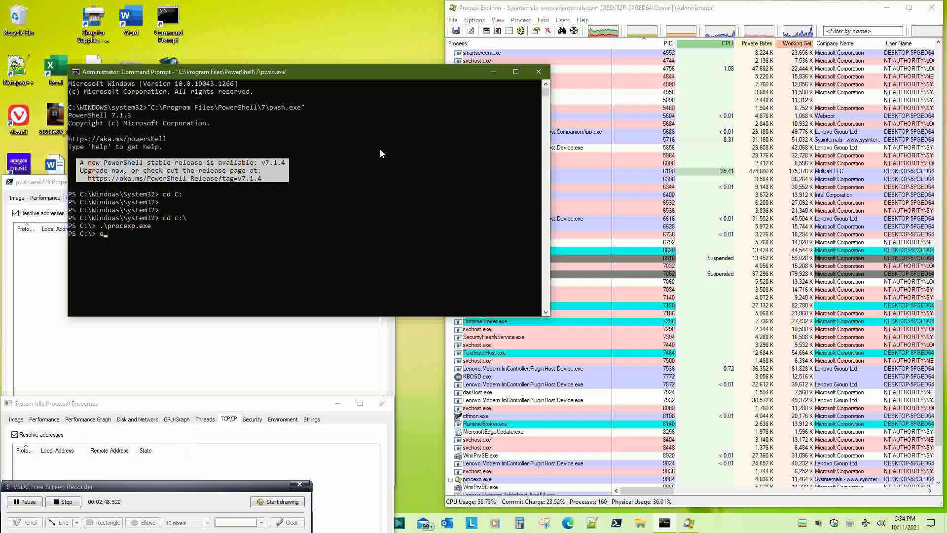
pyautogui.press('BackSpace')
pyautogui.write('.\\t')
pyautogui.press('Tab')
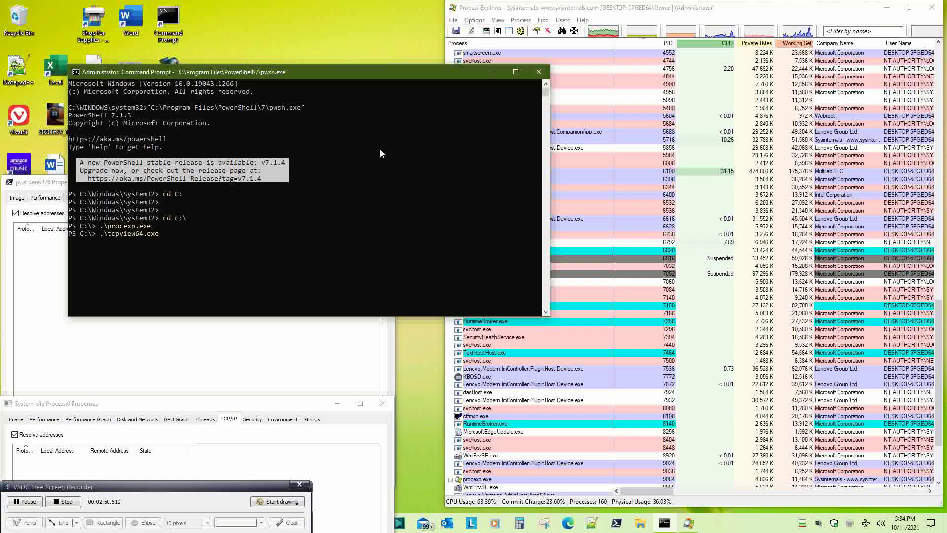
pyautogui.press('Return')
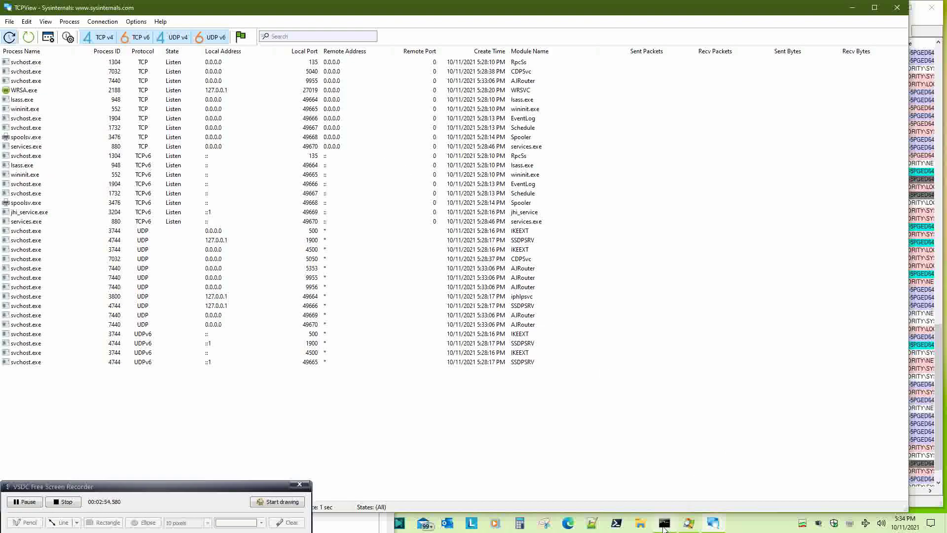
# - Bring the PowerShell console in front of TCPView and move it clear of the upper connection rows
pyautogui.hotkey('alt', 'Tab')
pyautogui.moveTo(286, 73); pyautogui.dragTo(685, 270)
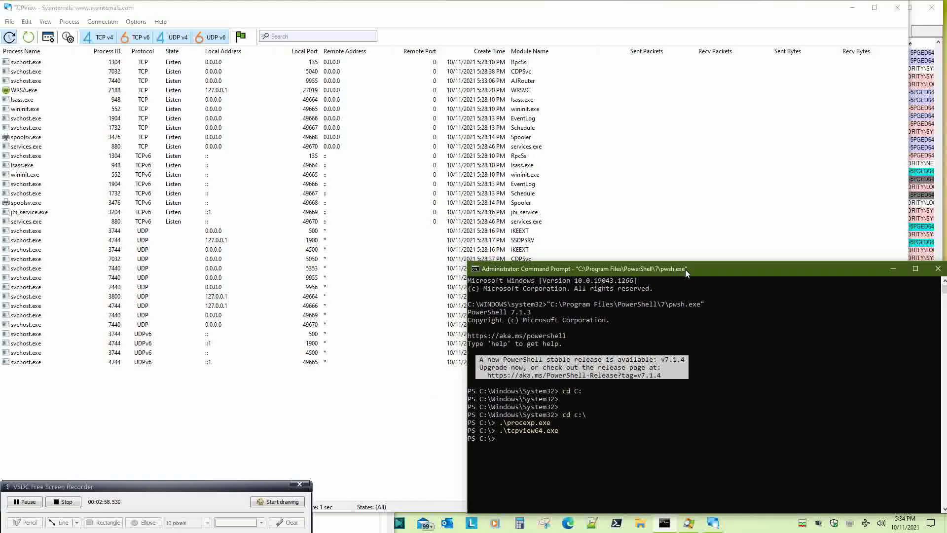
pyautogui.click(580, 445)
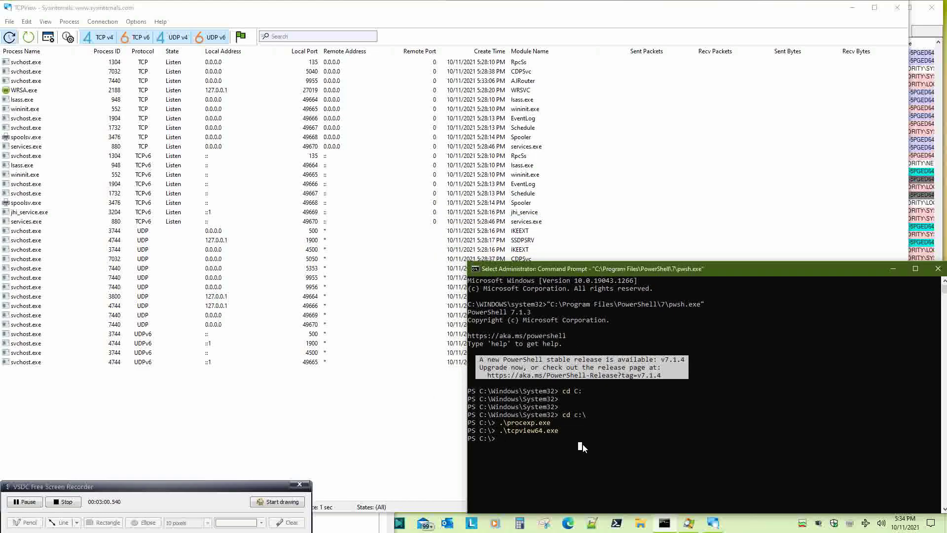
# - Recall the pnputil command, change its option to /enable-device, and run it for 'PCI\VEN_10EC&DEV_C821&SUBSYS_C02417AA&REV_00\4&7a2d5a4&0&00A1'
pyautogui.press('Up')
pyautogui.press('Up')
pyautogui.press('Escape')
pyautogui.write('cd C:')
pyautogui.press('Up')
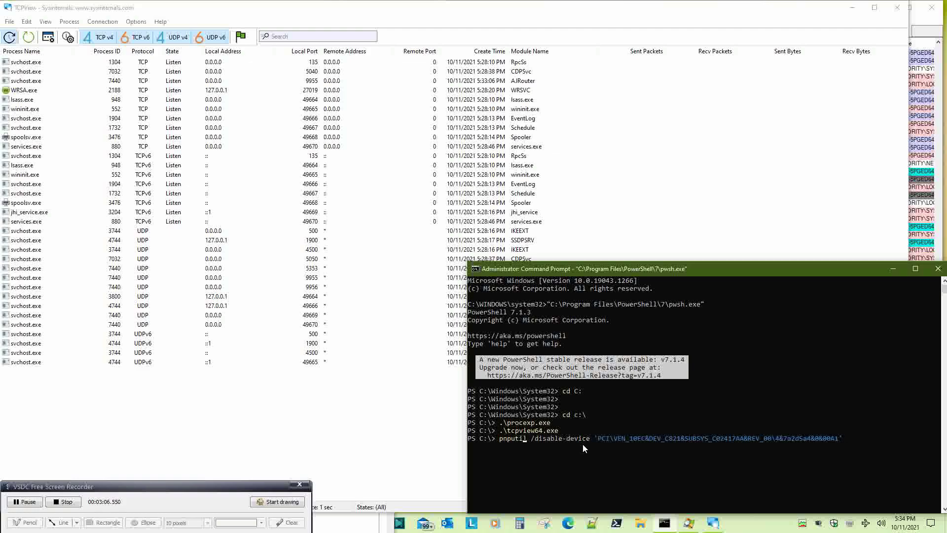
pyautogui.press('BackSpace')
pyautogui.press('BackSpace')
pyautogui.press('BackSpace')
pyautogui.write('en')
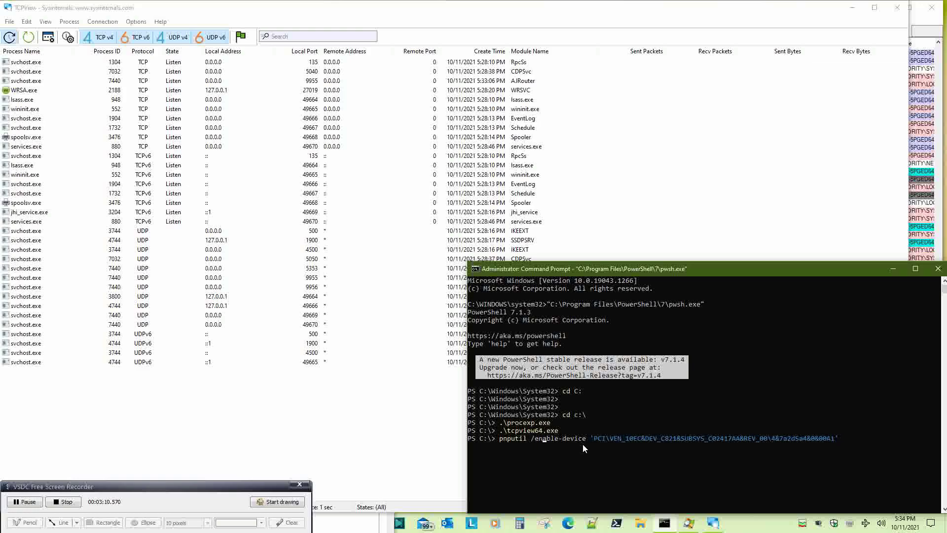
pyautogui.press('Return')
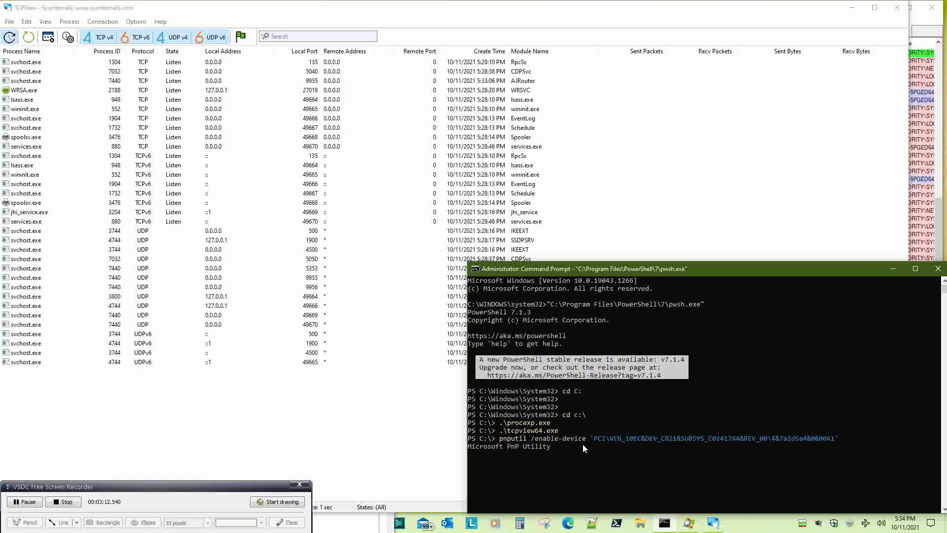
# - Minimize the PowerShell console and sort the TCPView connections by State
pyautogui.click(893, 268)
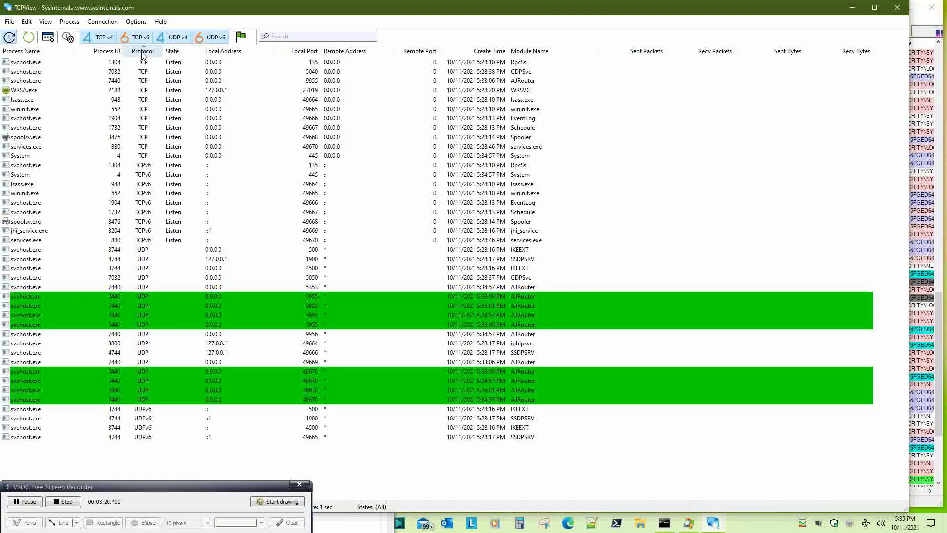
pyautogui.click(193, 51)
pyautogui.click(193, 52)
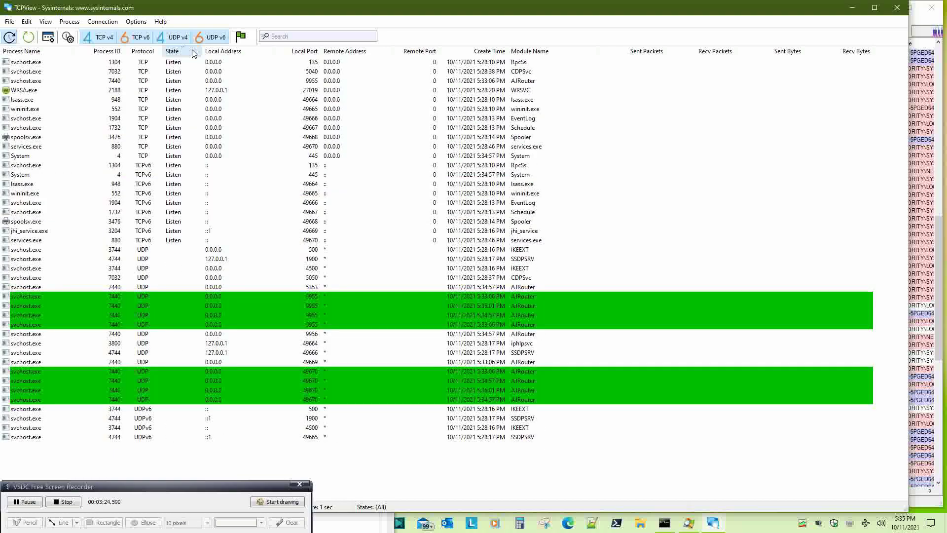
# - Launch Microsoft Edge while TCPView is monitoring the connections
pyautogui.click(568, 523)
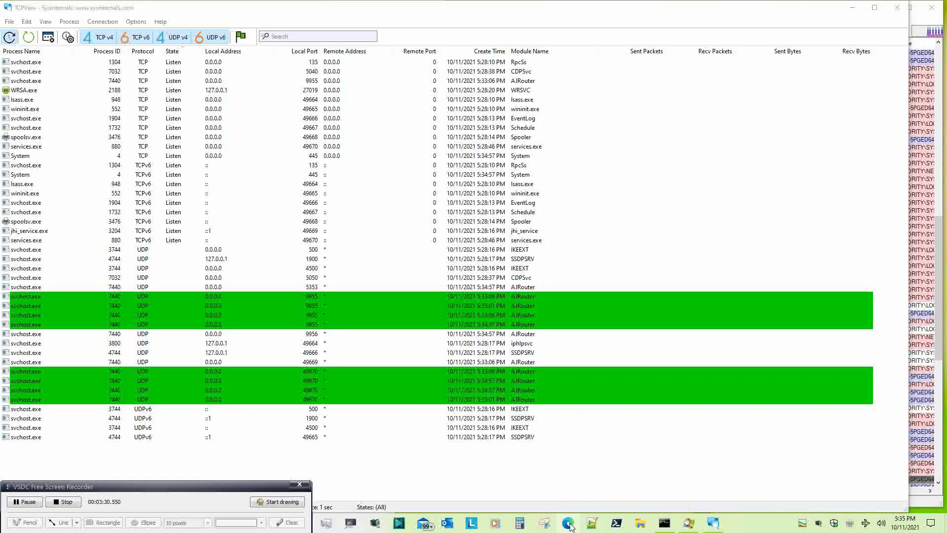
pyautogui.rightClick(570, 526)
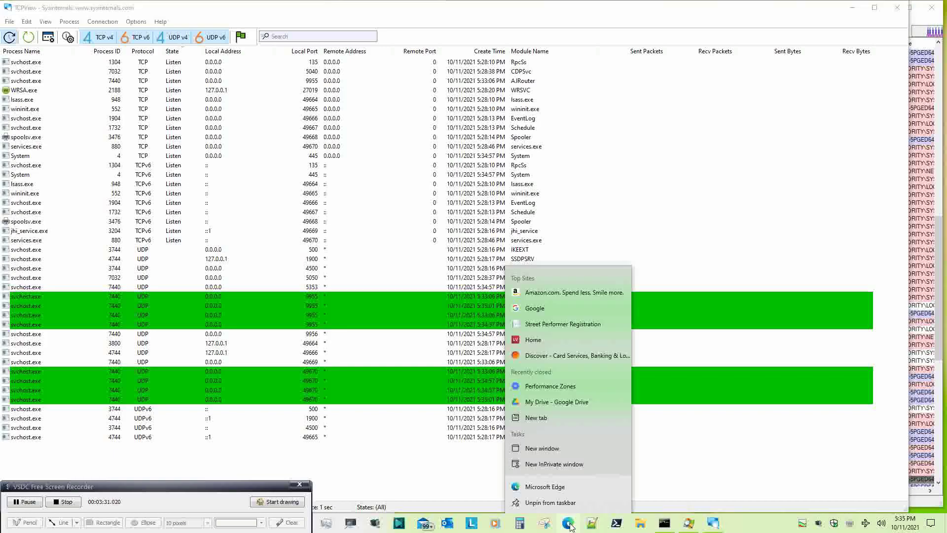
pyautogui.click(573, 488)
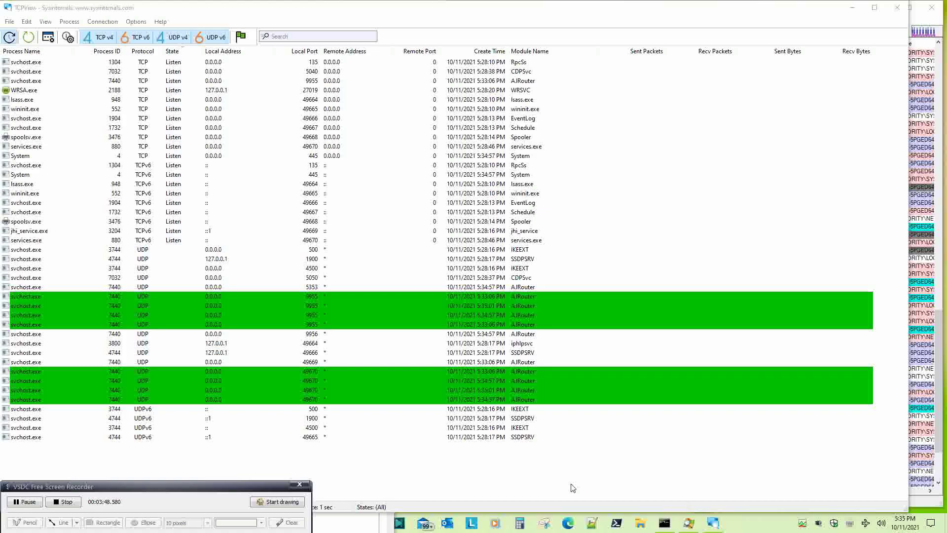
# - Bring Process Explorer to the front, show its processes as a tree, and find the msedge.exe group
pyautogui.click(915, 22)
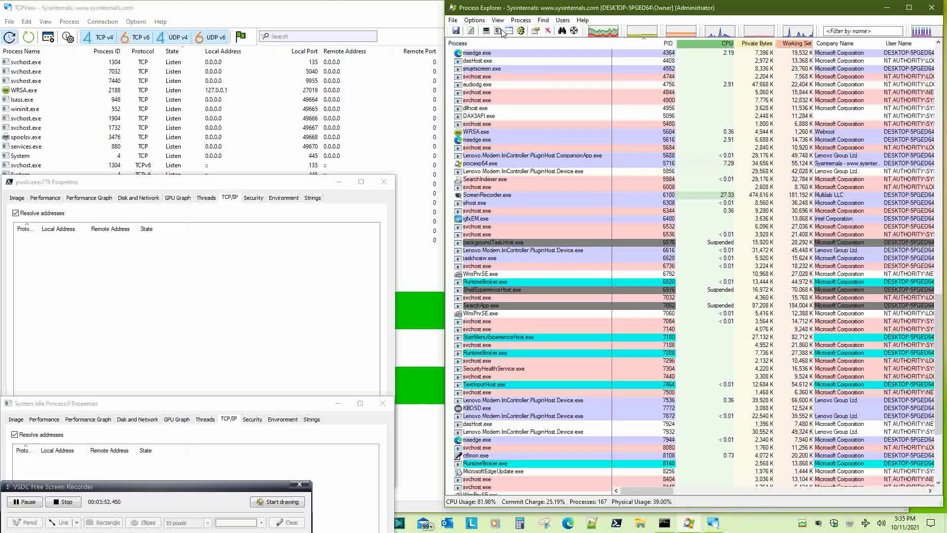
pyautogui.scroll(-3, 641, 197)
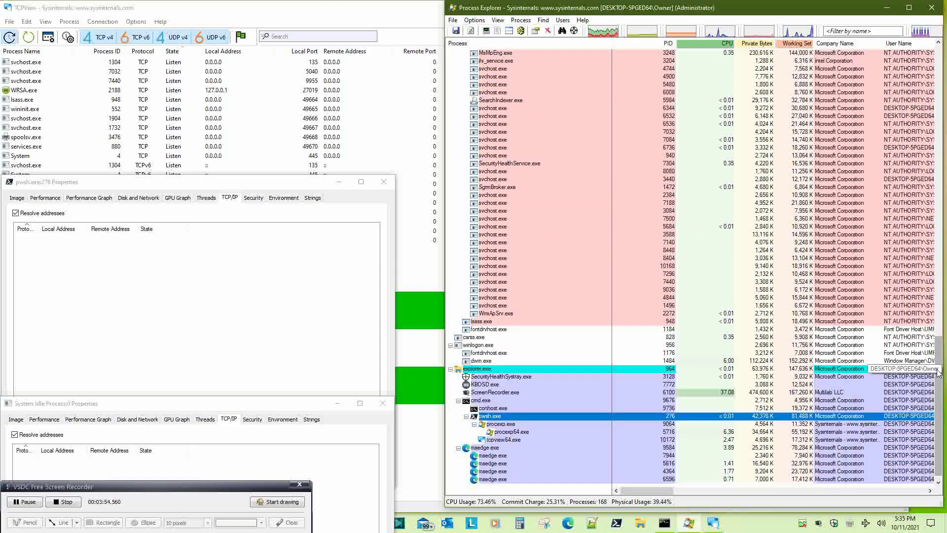
pyautogui.moveTo(939, 374); pyautogui.dragTo(922, 408)
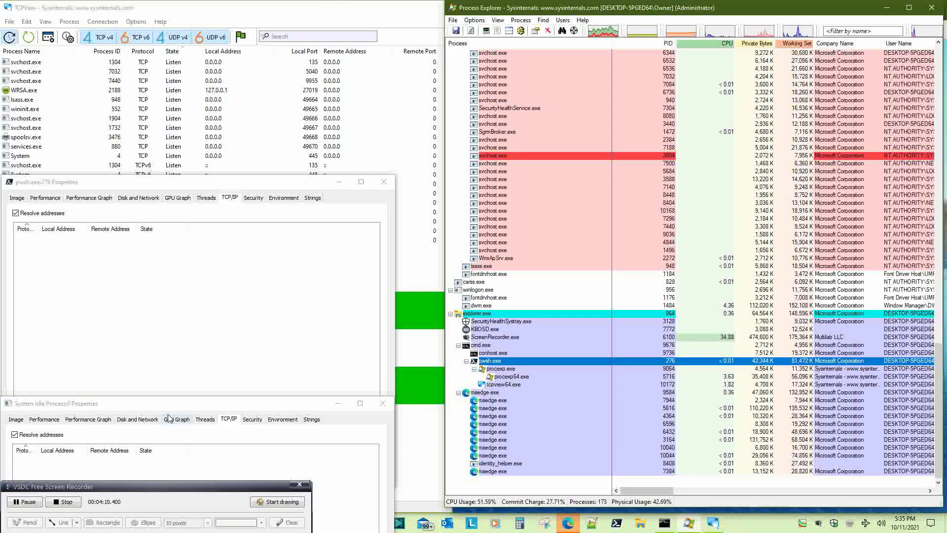
# - Swap the System Idle Process and pwsh.exe properties windows, with System Idle Process above, and return to the Process Explorer list
pyautogui.moveTo(157, 407); pyautogui.dragTo(352, 168)
pyautogui.moveTo(156, 177); pyautogui.dragTo(901, 262)
pyautogui.moveTo(467, 171); pyautogui.dragTo(279, 181)
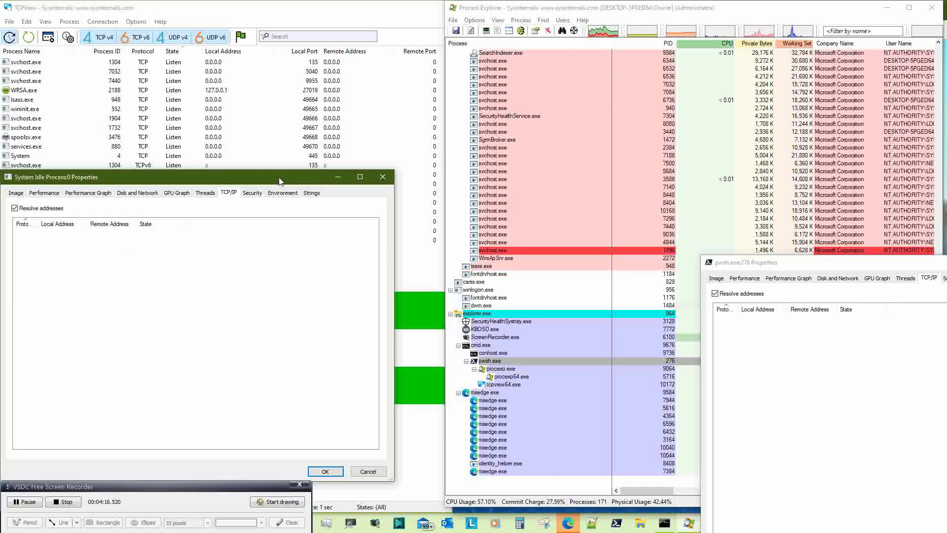
pyautogui.moveTo(831, 269); pyautogui.dragTo(132, 407)
pyautogui.click(747, 17)
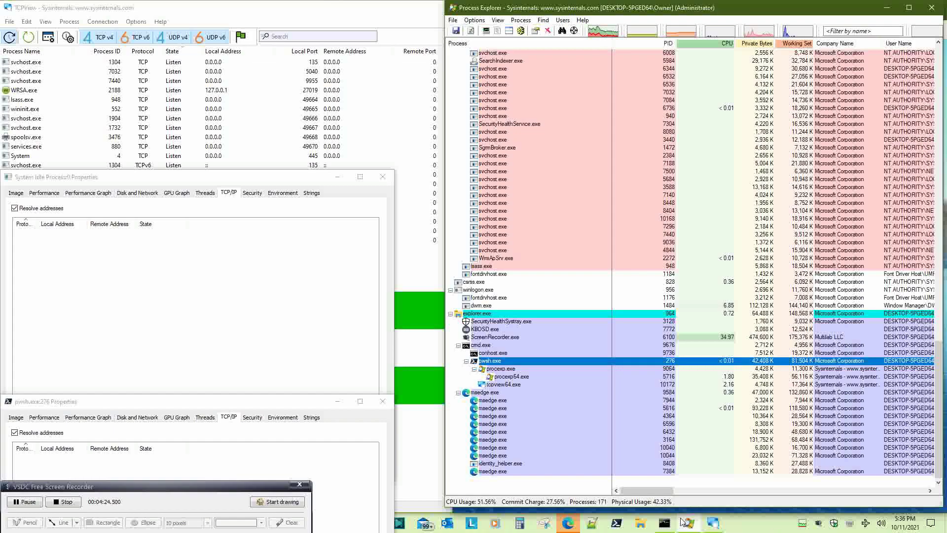
# - Open the properties of procexp.exe under pwsh.exe and try to bring its window to the front
pyautogui.moveTo(680, 519)
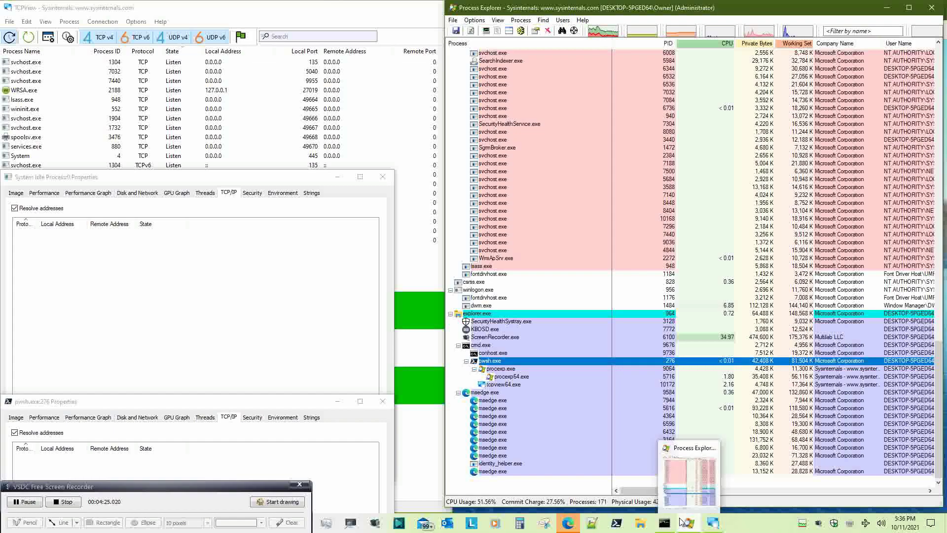
pyautogui.rightClick(495, 371)
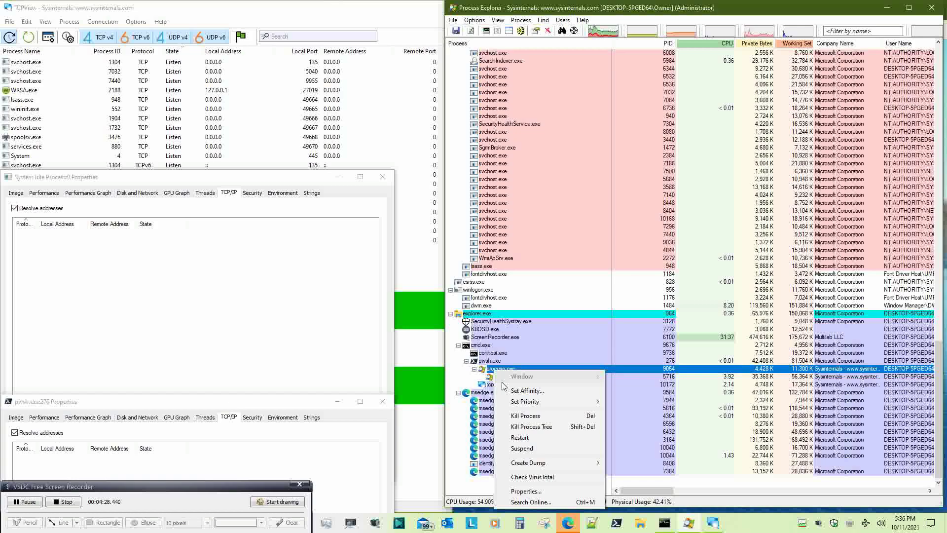
pyautogui.click(526, 491)
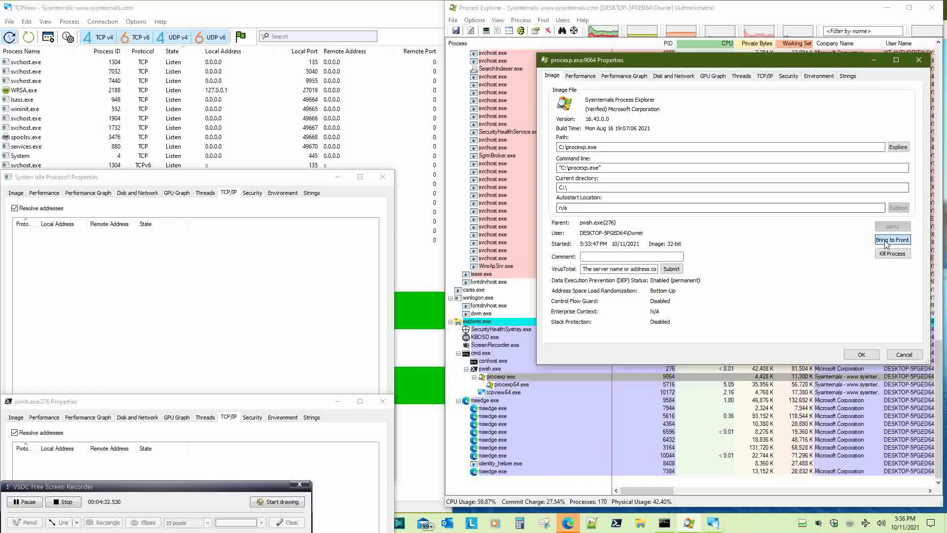
pyautogui.click(887, 240)
pyautogui.click(527, 297)
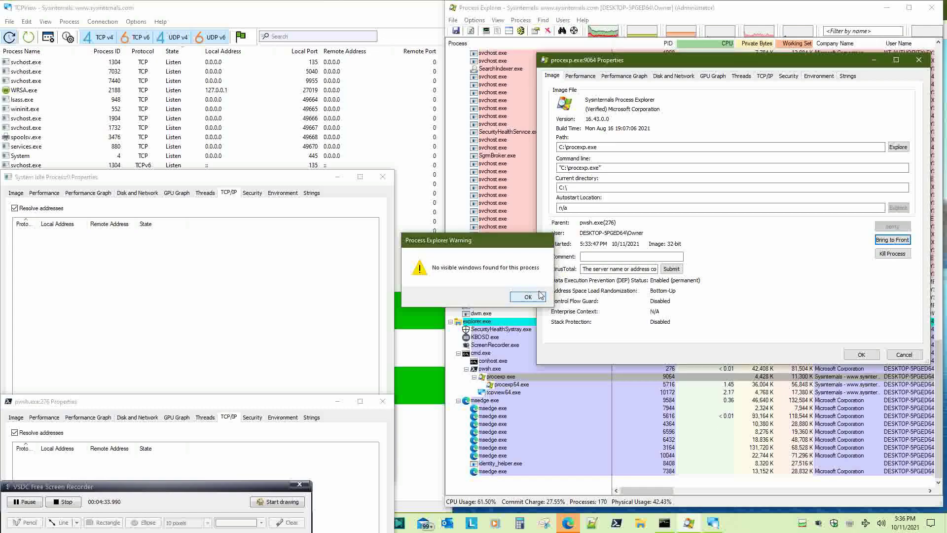
# - Kill the procexp.exe process from its properties window and close that window
pyautogui.click(893, 254)
pyautogui.click(503, 299)
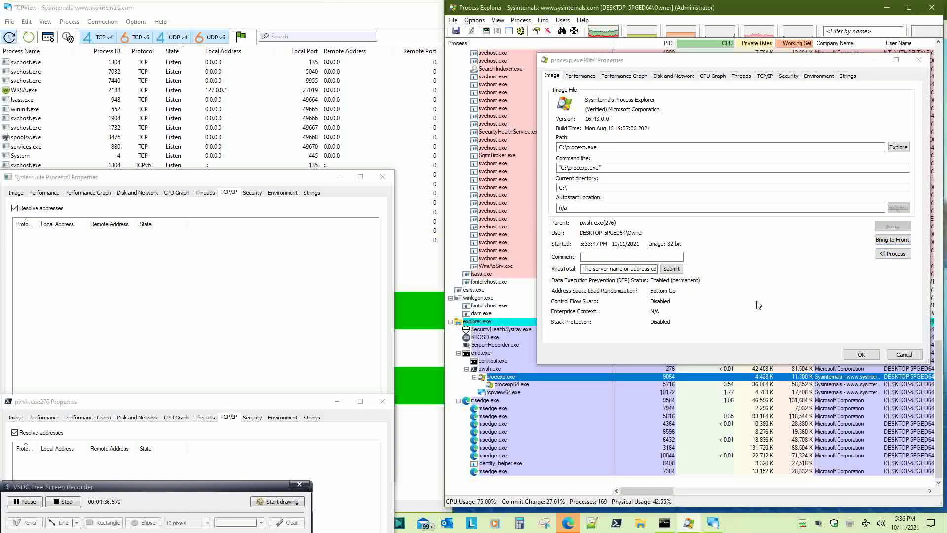
pyautogui.click(875, 357)
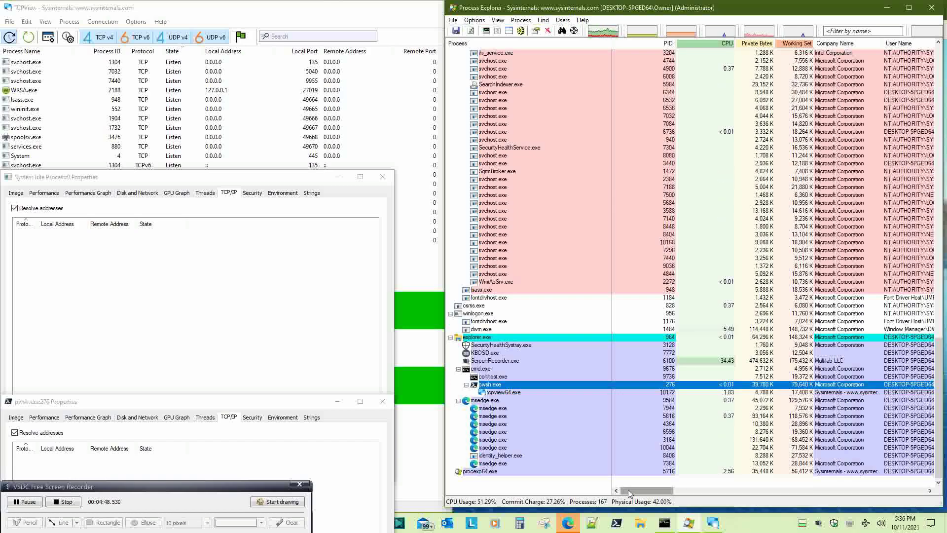
# - Maximize the Process Explorer window and widen the Command Line column across most of the screen
pyautogui.moveTo(629, 489); pyautogui.dragTo(723, 498)
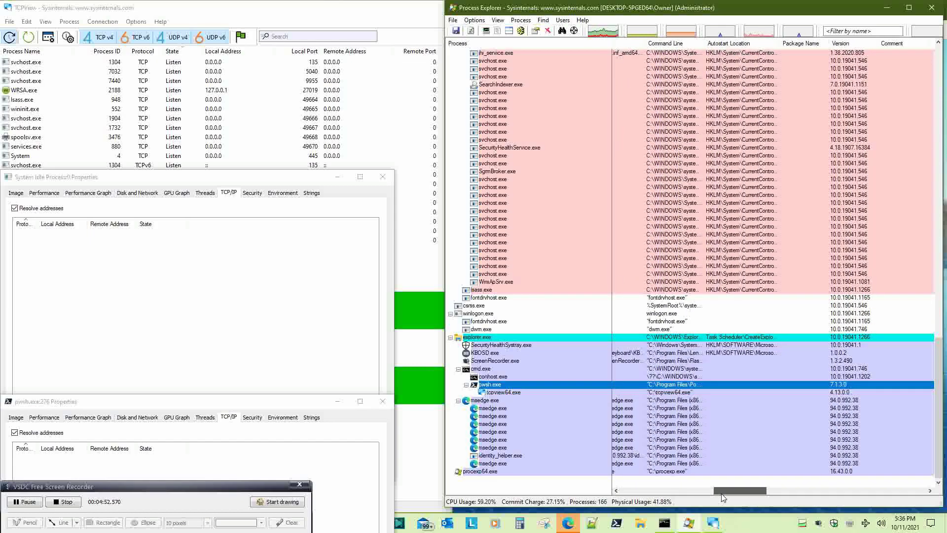
pyautogui.click(908, 9)
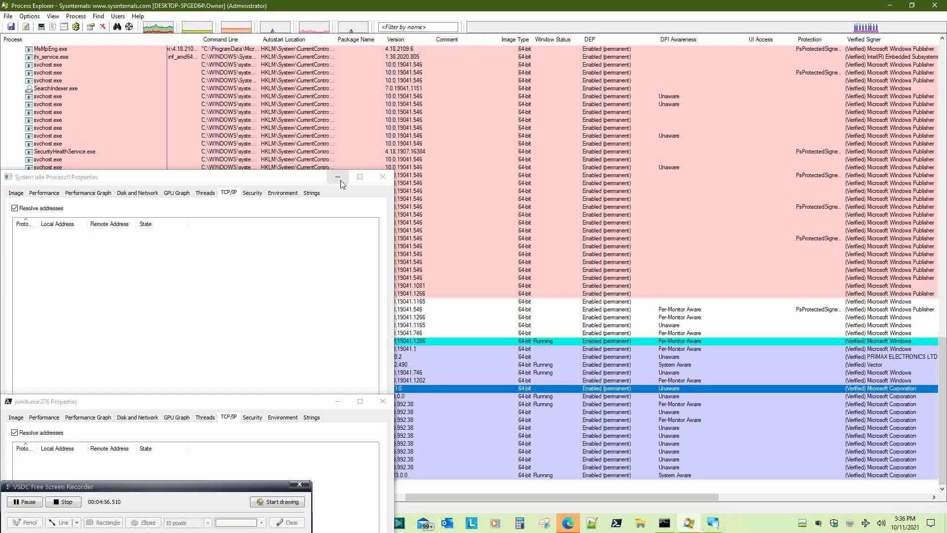
pyautogui.moveTo(260, 40); pyautogui.dragTo(911, 66)
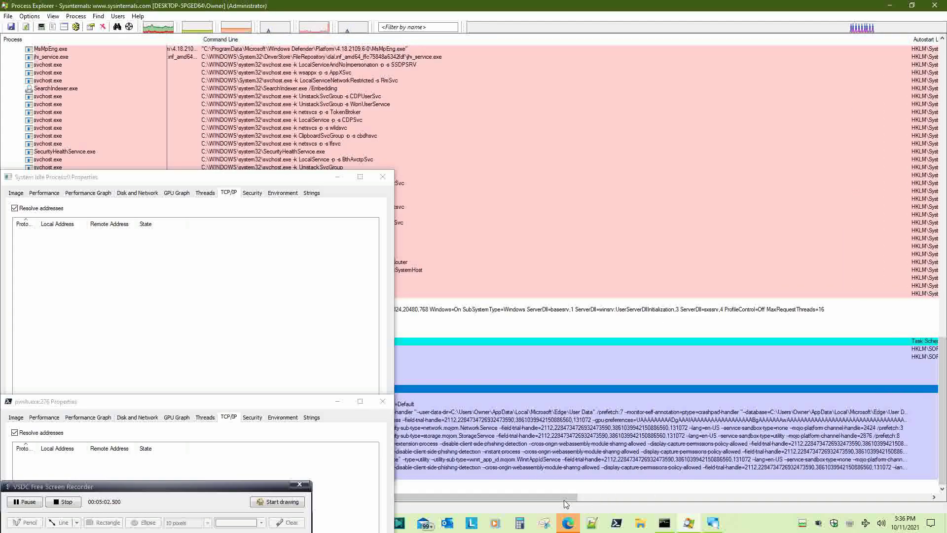
pyautogui.moveTo(563, 499); pyautogui.dragTo(658, 498)
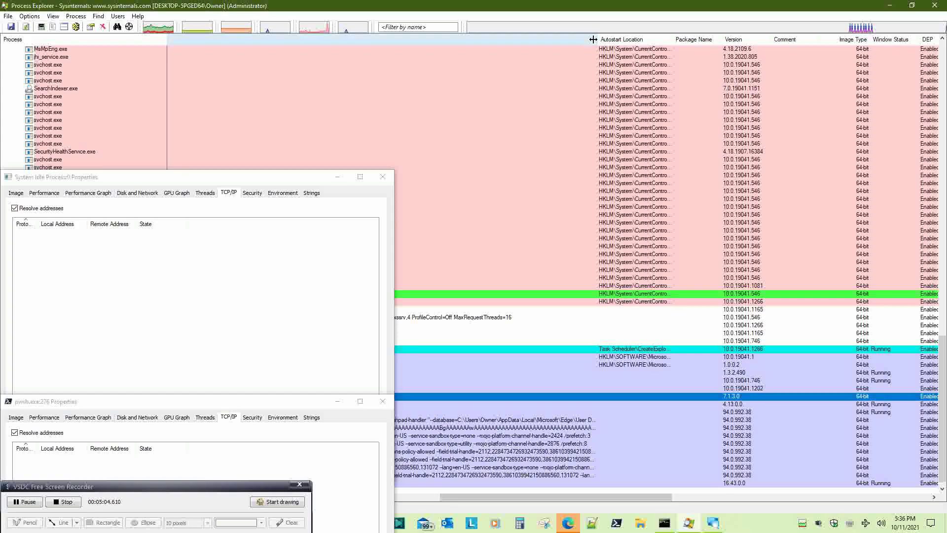
pyautogui.moveTo(595, 43); pyautogui.dragTo(864, 49)
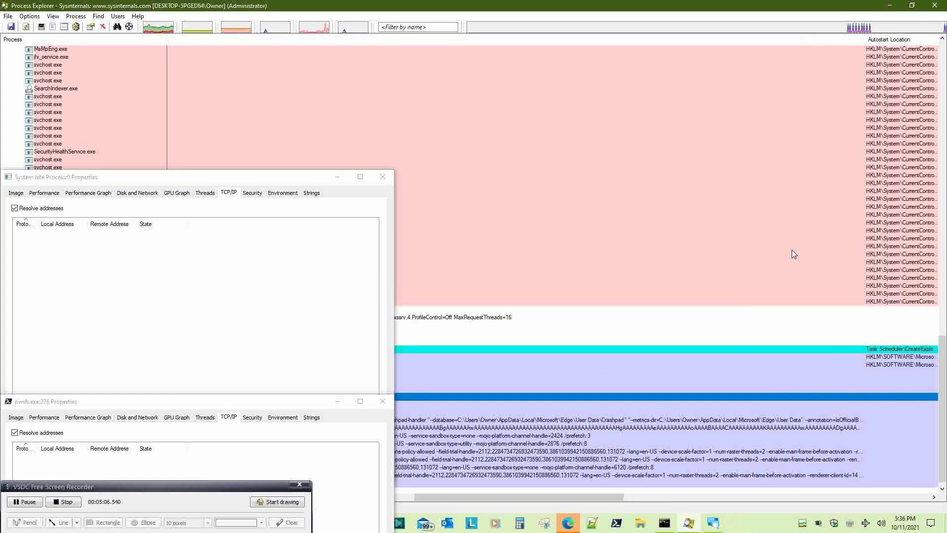
pyautogui.moveTo(567, 497); pyautogui.dragTo(655, 497)
pyautogui.scroll(10, 635, 389)
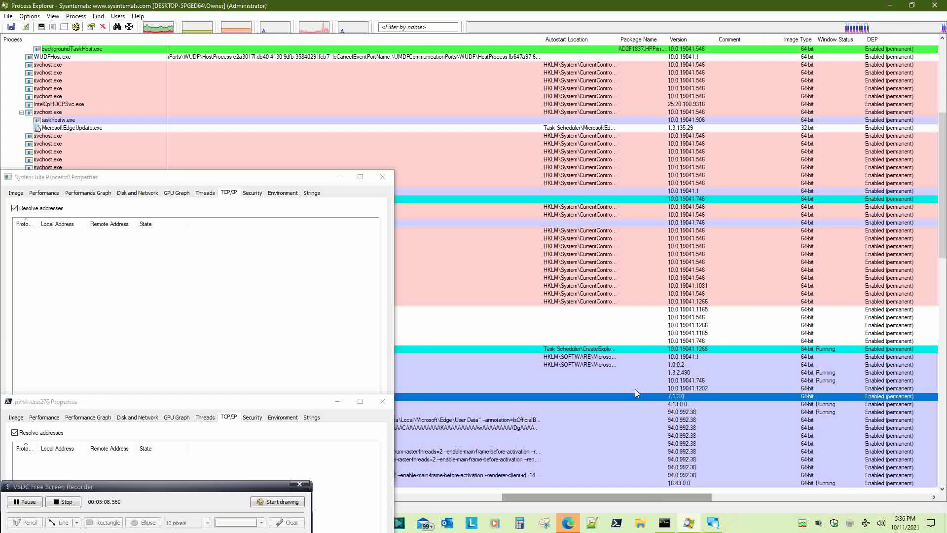
pyautogui.moveTo(542, 41); pyautogui.dragTo(729, 44)
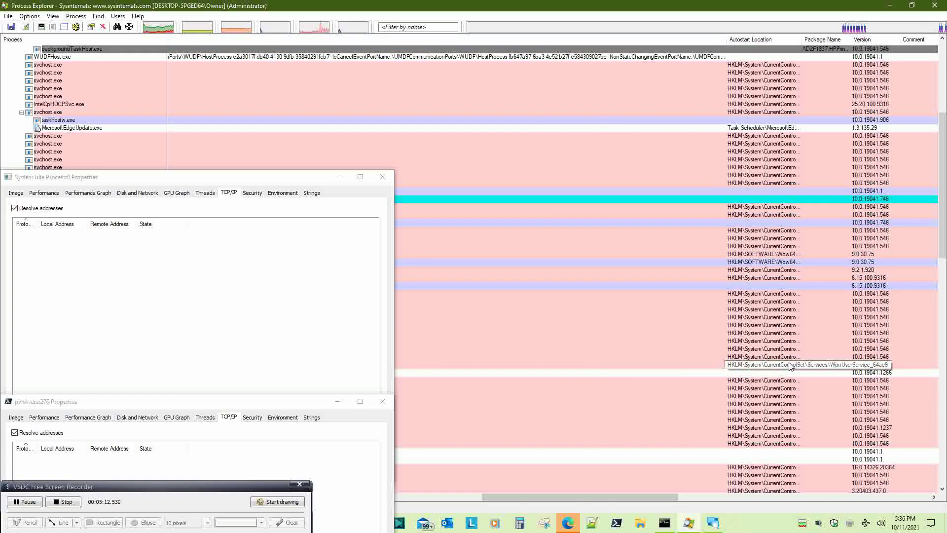
# - Widen the Command Line column further until the longest msedge.exe command lines fit in full
pyautogui.scroll(-20, 809, 163)
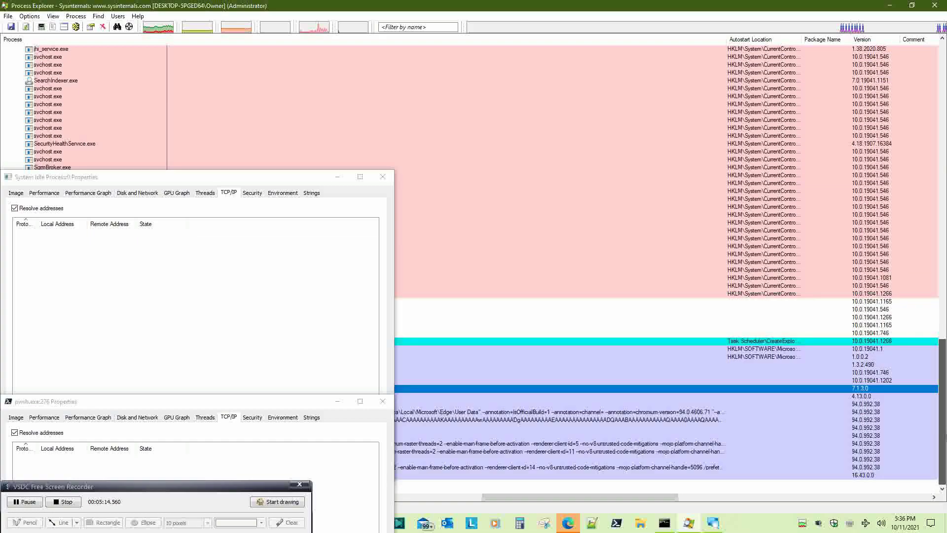
pyautogui.moveTo(726, 34); pyautogui.dragTo(896, 36)
pyautogui.moveTo(600, 497); pyautogui.dragTo(683, 497)
pyautogui.moveTo(557, 40); pyautogui.dragTo(871, 50)
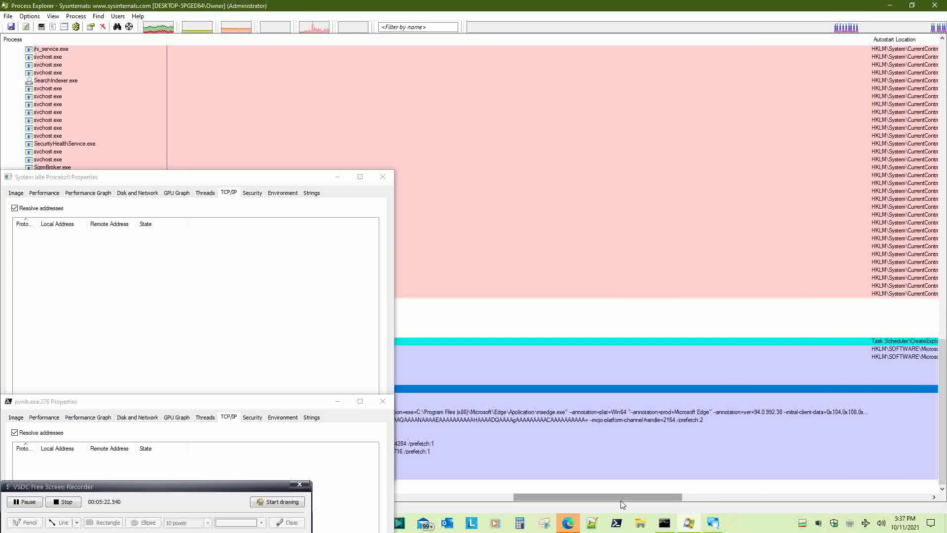
pyautogui.moveTo(622, 498); pyautogui.dragTo(691, 498)
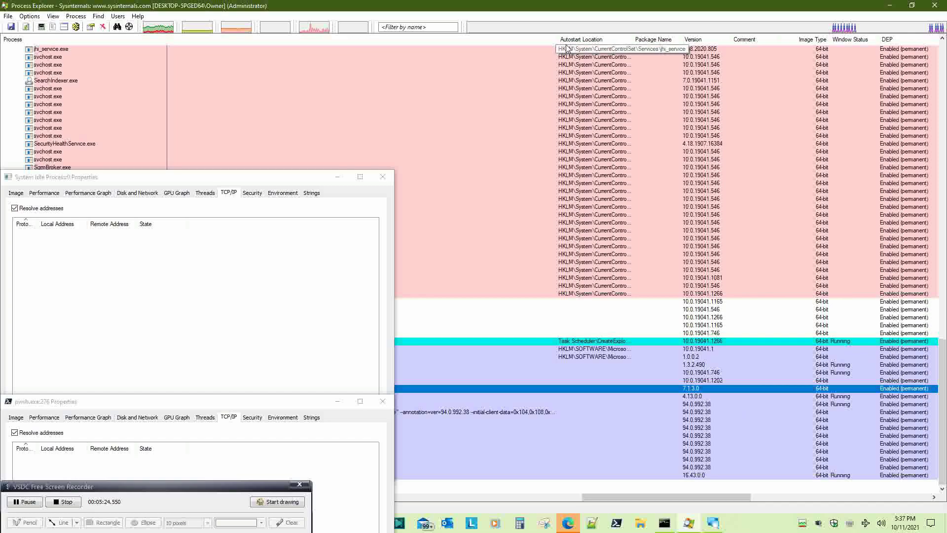
pyautogui.moveTo(560, 42); pyautogui.dragTo(804, 56)
pyautogui.moveTo(667, 498); pyautogui.dragTo(502, 509)
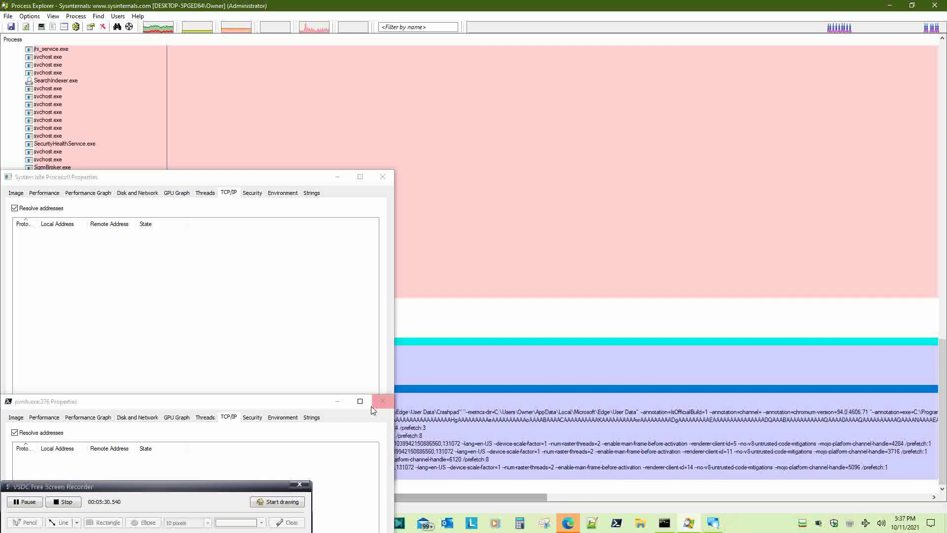
# - Minimize the pwsh.exe and System Idle Process properties windows to uncover the process list
pyautogui.click(340, 406)
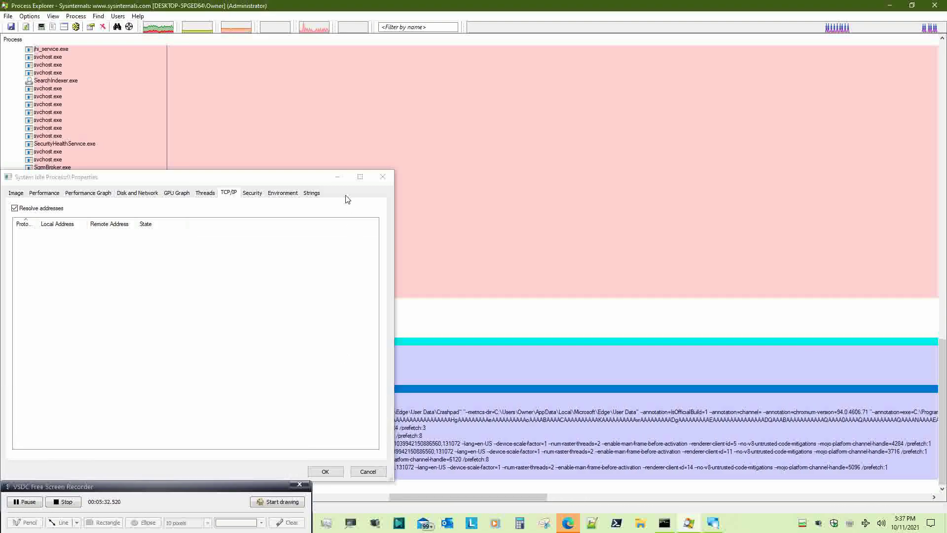
pyautogui.click(339, 178)
pyautogui.moveTo(465, 499); pyautogui.dragTo(242, 507)
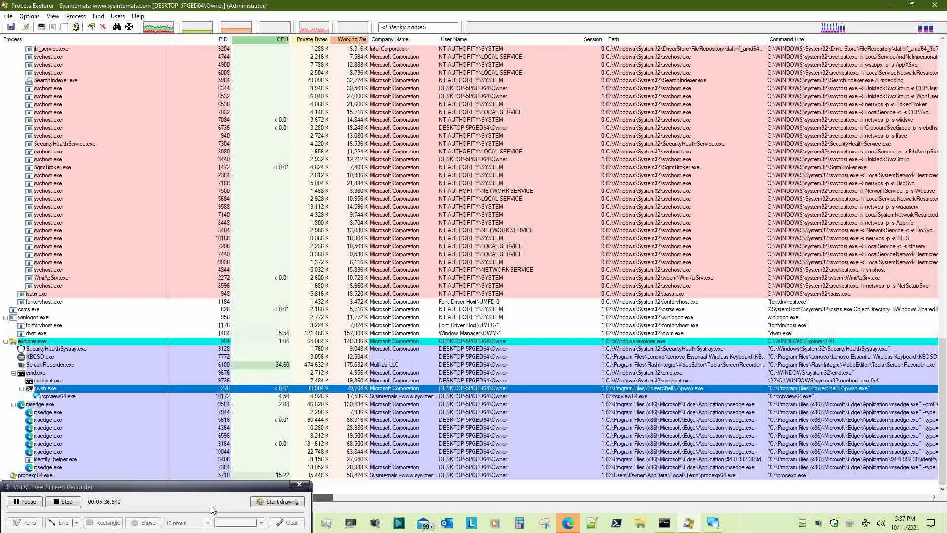
# - Select the parent msedge.exe process and widen the Path column to fit the full executable paths
pyautogui.click(42, 404)
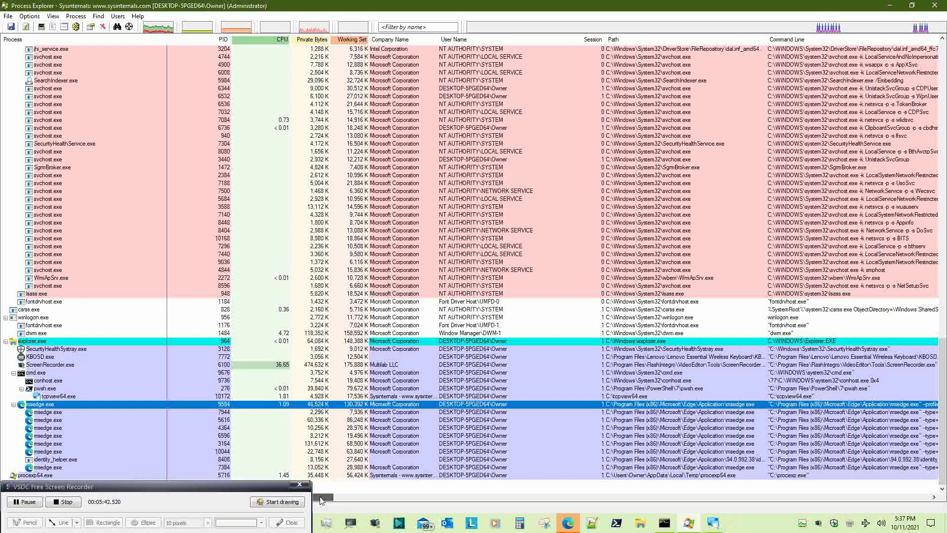
pyautogui.click(57, 461)
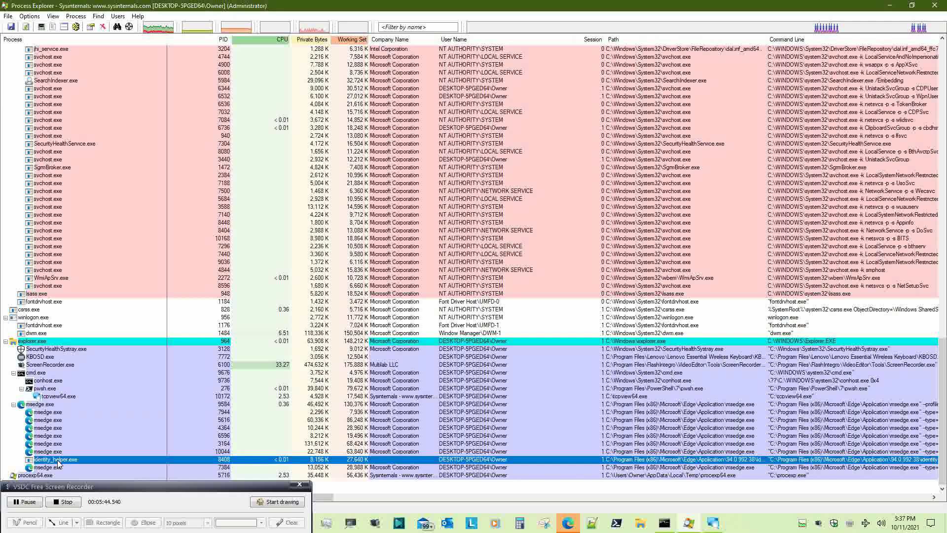
pyautogui.click(42, 404)
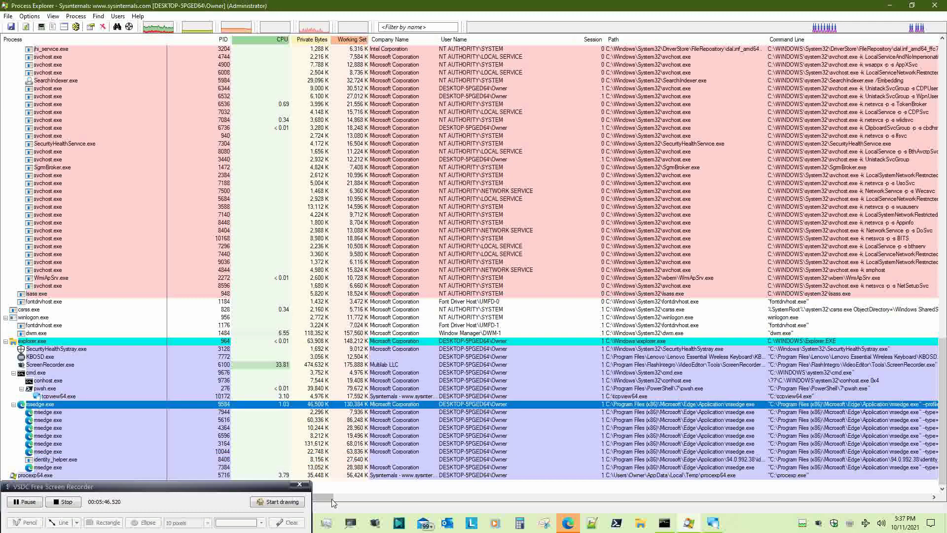
pyautogui.moveTo(318, 502); pyautogui.dragTo(366, 503)
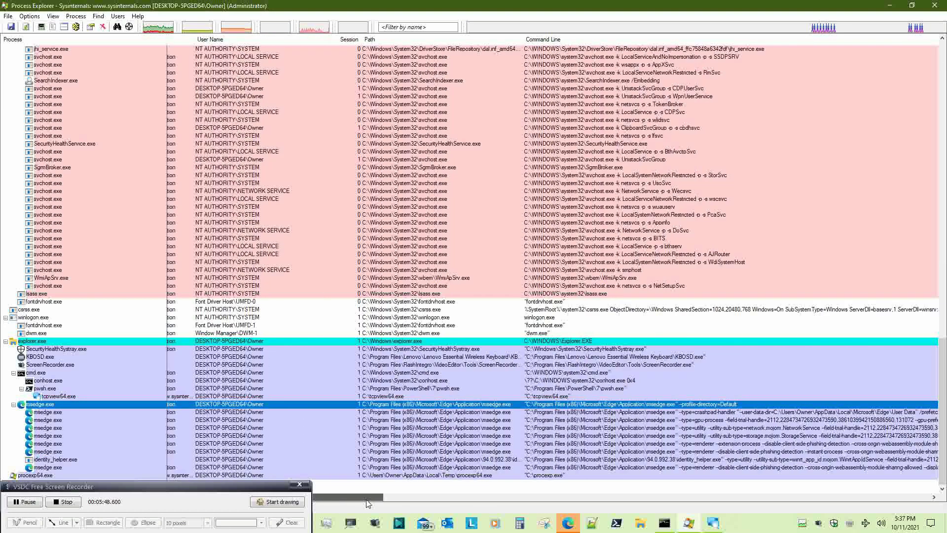
pyautogui.moveTo(524, 40); pyautogui.dragTo(581, 44)
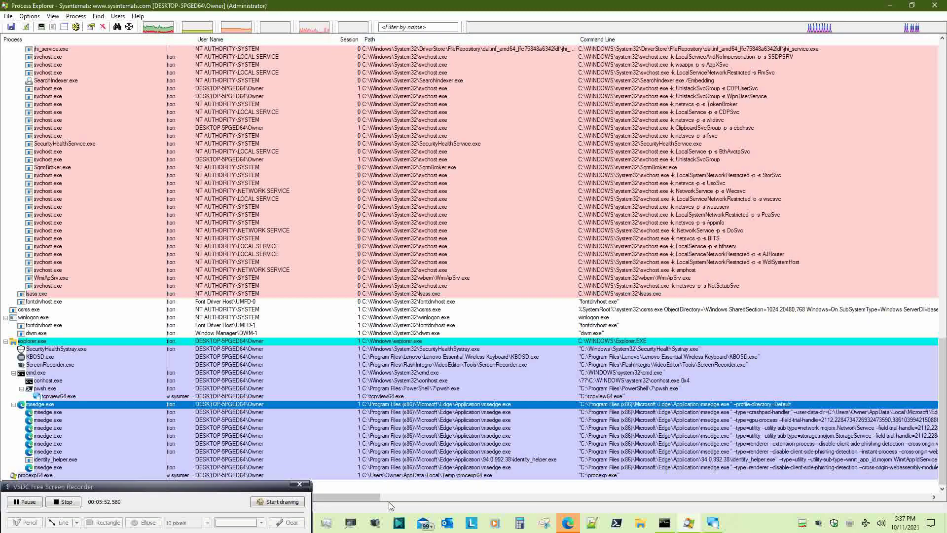
# - Examine the full command-line arguments of the msedge.exe child processes
pyautogui.moveTo(360, 498); pyautogui.dragTo(469, 503)
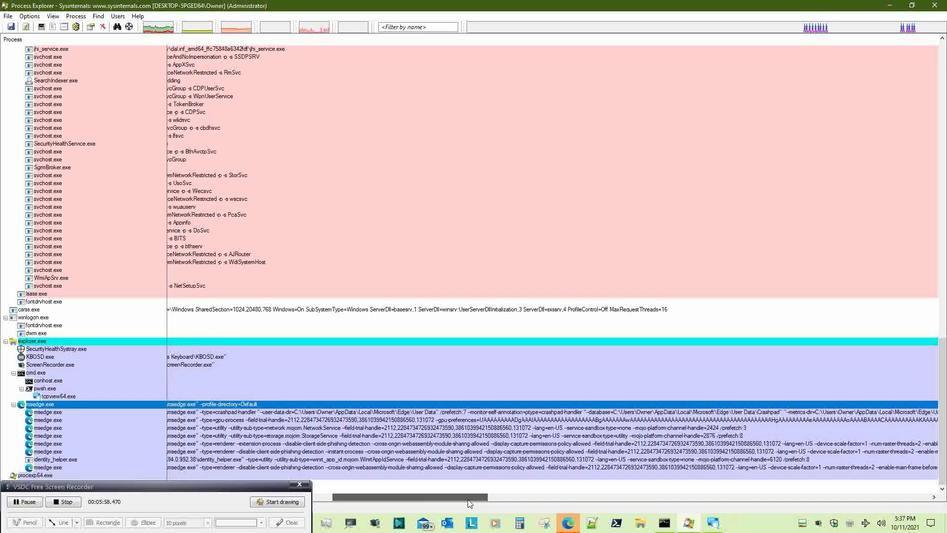
pyautogui.moveTo(469, 503); pyautogui.dragTo(617, 510)
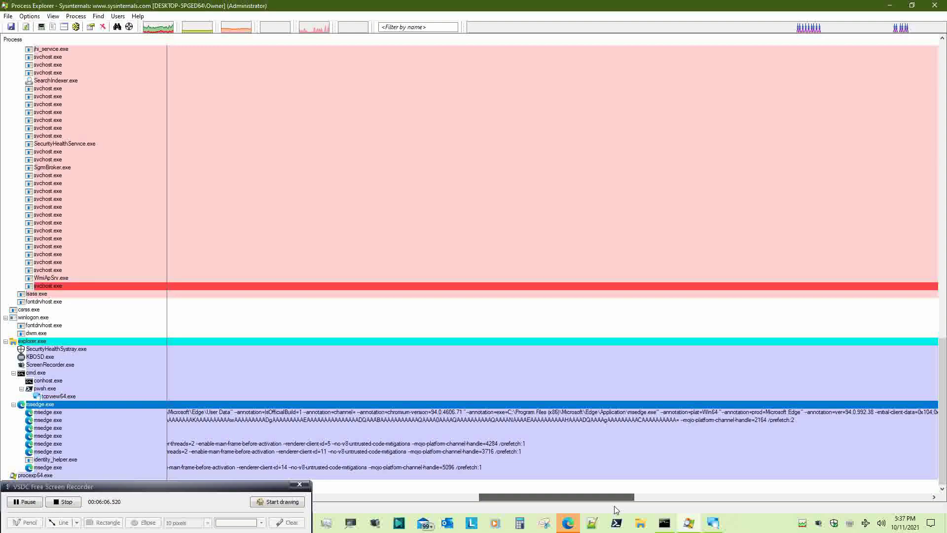
pyautogui.moveTo(616, 509); pyautogui.dragTo(692, 521)
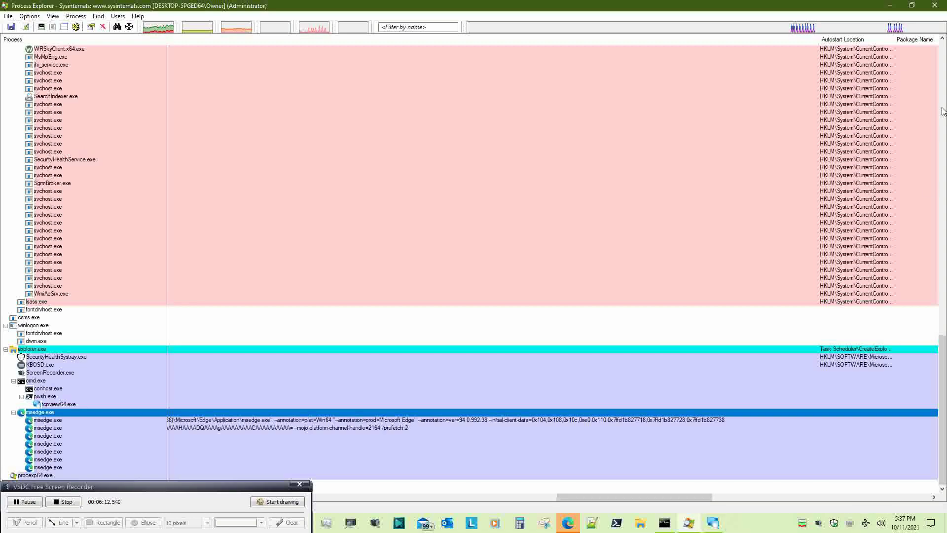
# - Narrow the Command Line column so the Autostart Location and Version columns fit beside it
pyautogui.moveTo(817, 41); pyautogui.dragTo(245, 39)
pyautogui.moveTo(685, 499); pyautogui.dragTo(545, 497)
pyautogui.moveTo(829, 39); pyautogui.dragTo(186, 40)
pyautogui.moveTo(655, 495); pyautogui.dragTo(511, 503)
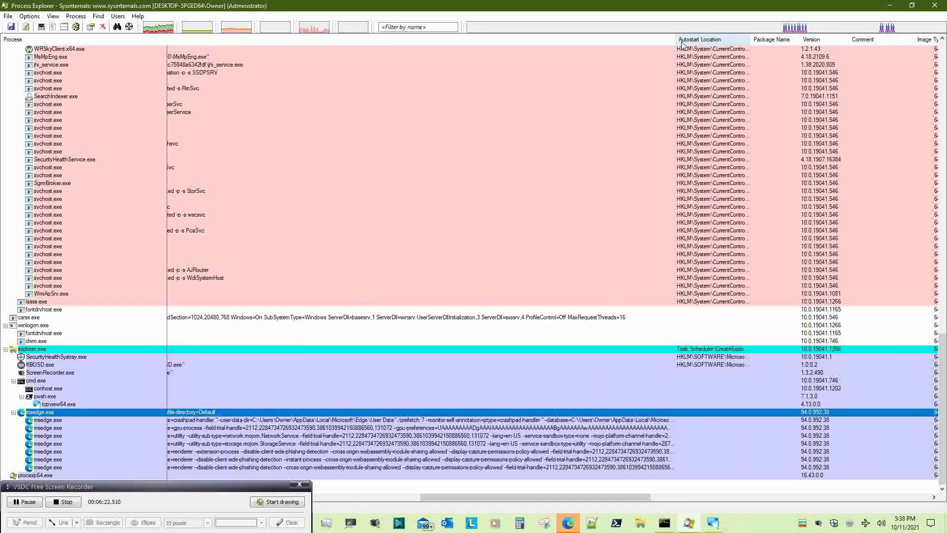
pyautogui.moveTo(675, 40); pyautogui.dragTo(262, 45)
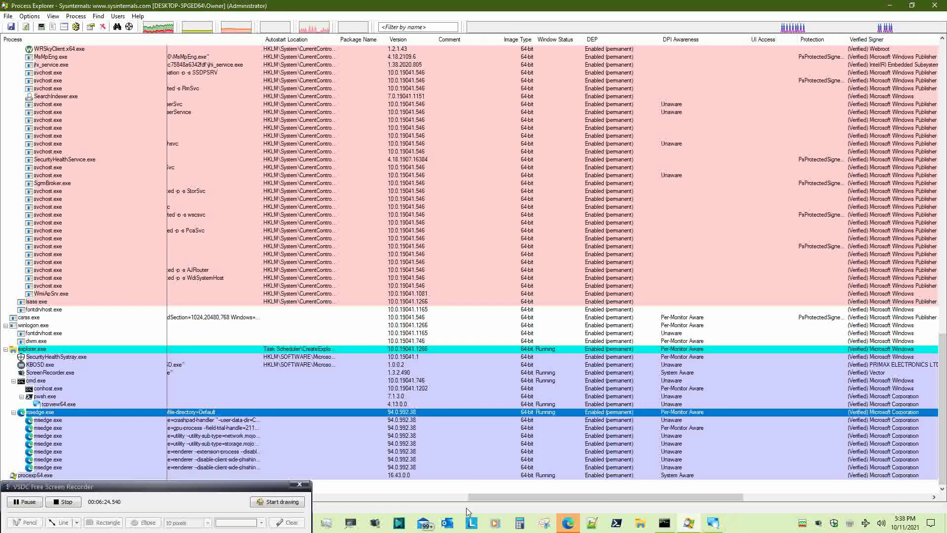
pyautogui.moveTo(510, 499); pyautogui.dragTo(383, 499)
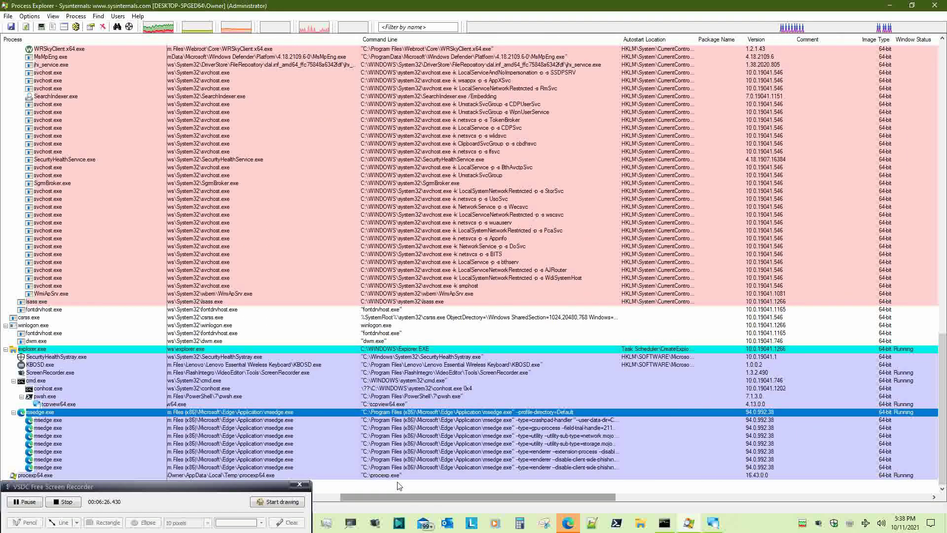
# - Narrow the Command Line column and add the Window Title column to the process list
pyautogui.moveTo(617, 40); pyautogui.dragTo(446, 43)
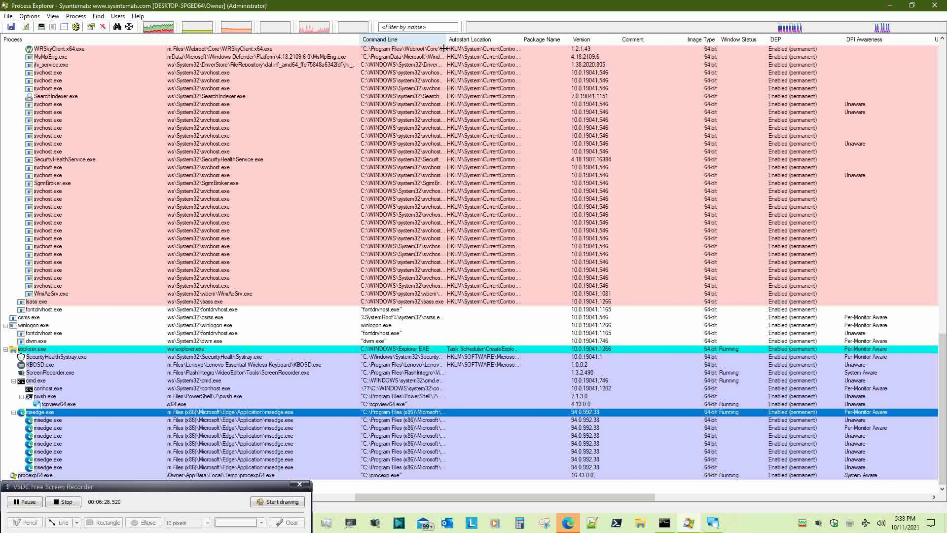
pyautogui.rightClick(414, 41)
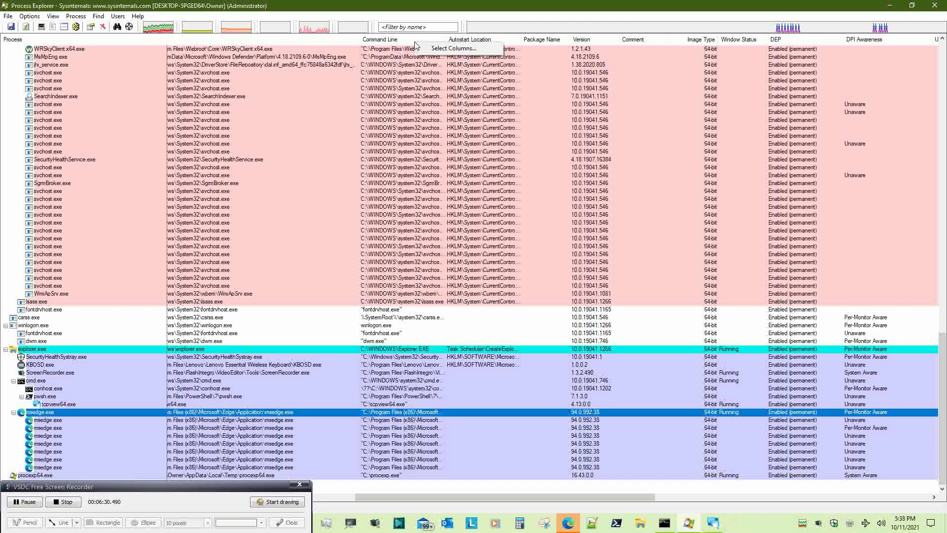
pyautogui.click(453, 49)
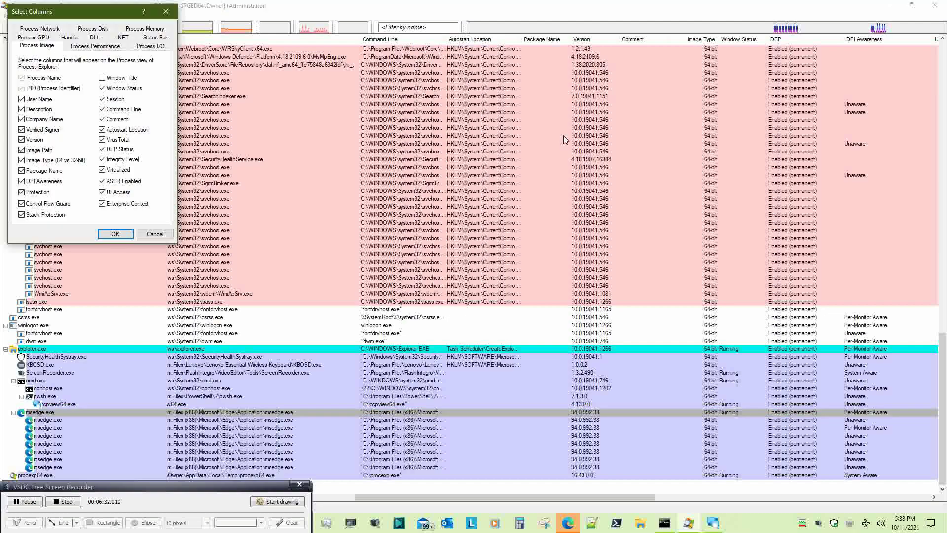
pyautogui.click(101, 79)
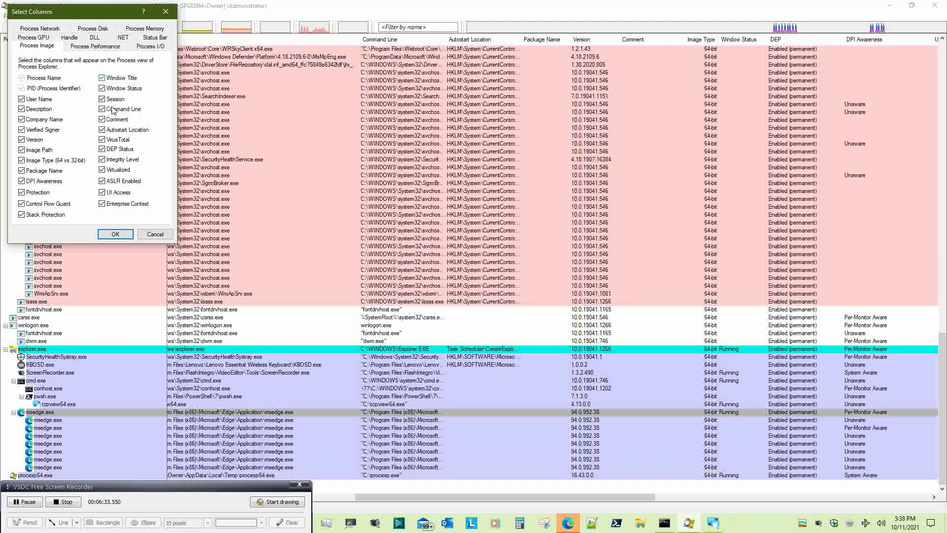
pyautogui.click(114, 235)
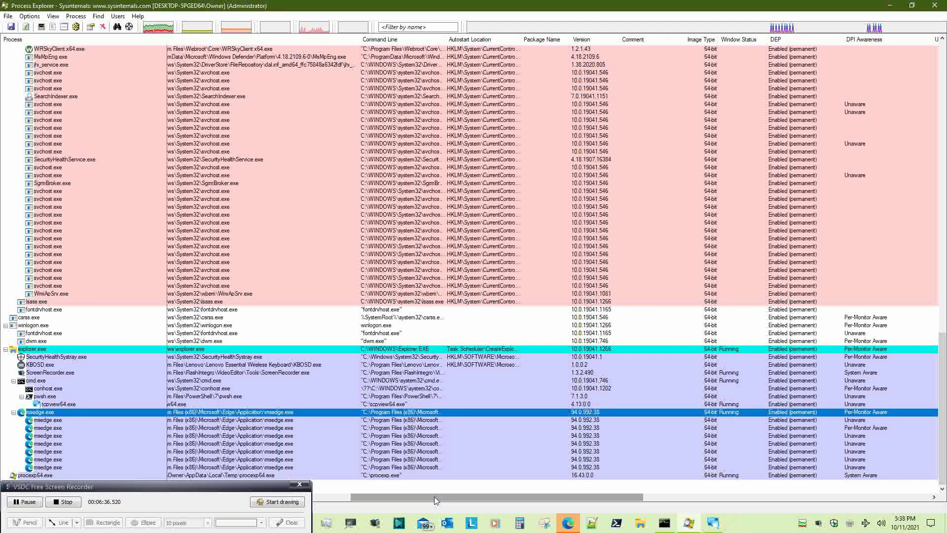
# - Move the Window Title column between Working Set and Company Name and widen it to fit the full titles
pyautogui.moveTo(434, 496); pyautogui.dragTo(725, 497)
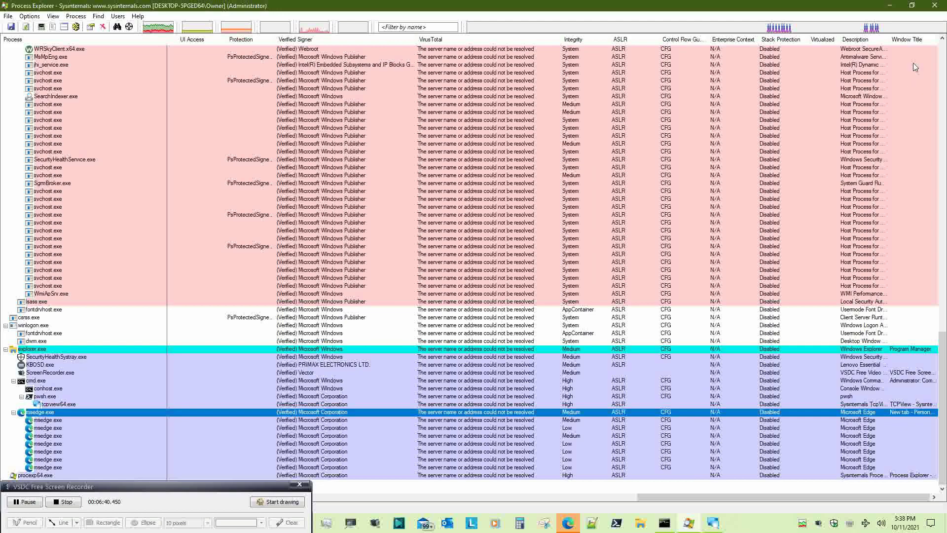
pyautogui.moveTo(913, 42); pyautogui.dragTo(188, 38)
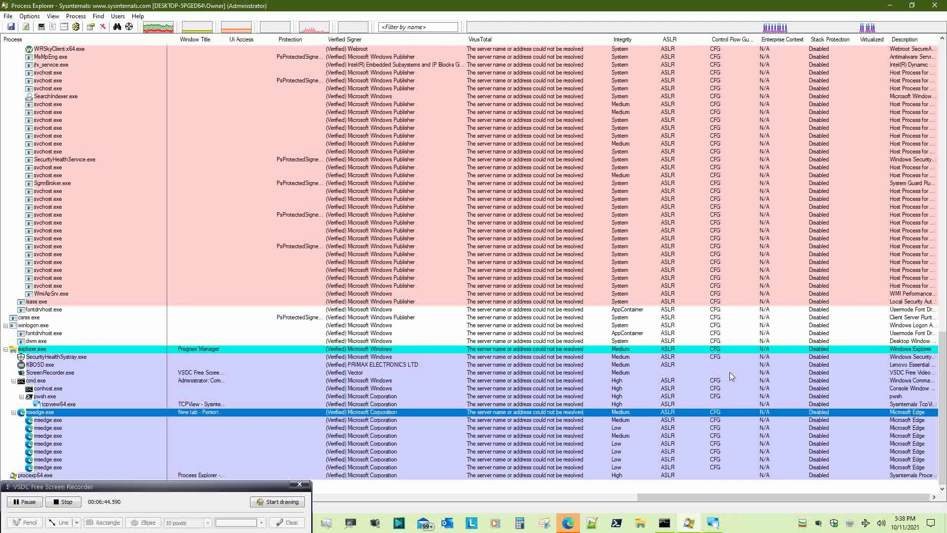
pyautogui.moveTo(755, 501); pyautogui.dragTo(475, 491)
pyautogui.moveTo(905, 39); pyautogui.dragTo(318, 42)
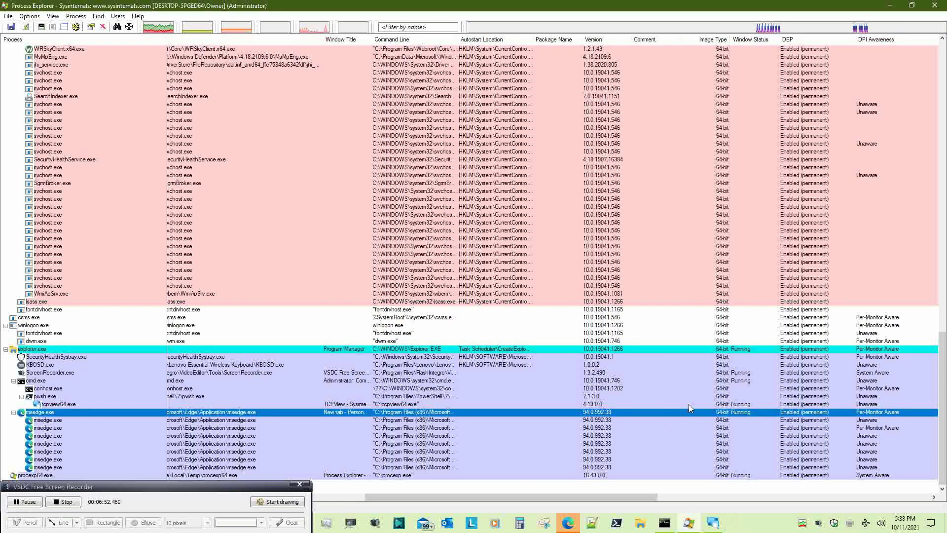
pyautogui.moveTo(645, 503); pyautogui.dragTo(582, 504)
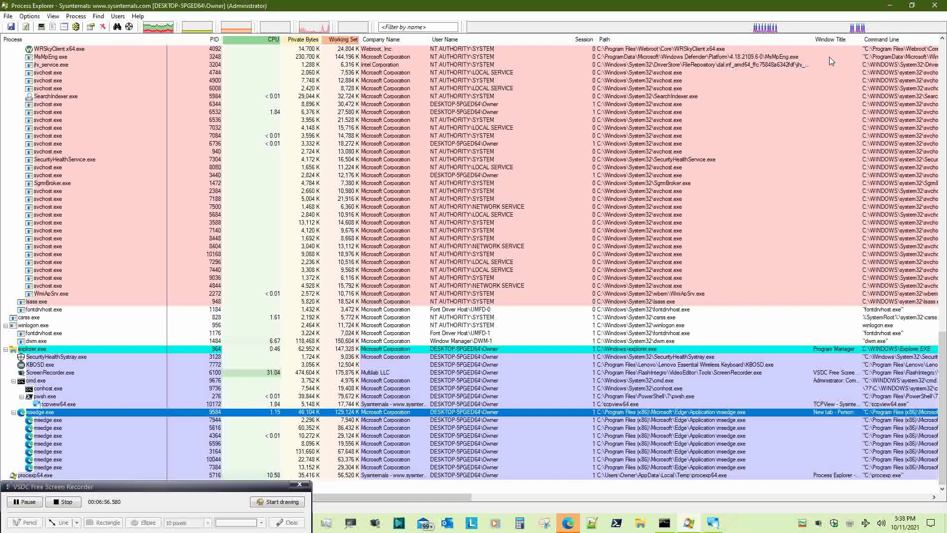
pyautogui.moveTo(812, 40); pyautogui.dragTo(583, 445)
# - Check the window options of the msedge.exe child processes and bring the parent msedge.exe process's window to the front
pyautogui.click(376, 421)
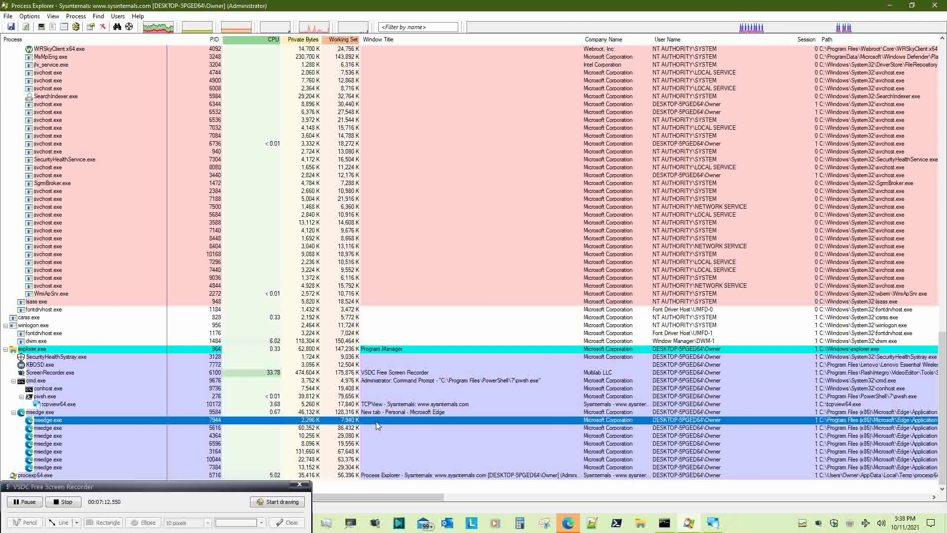
pyautogui.rightClick(376, 421)
pyautogui.rightClick(378, 434)
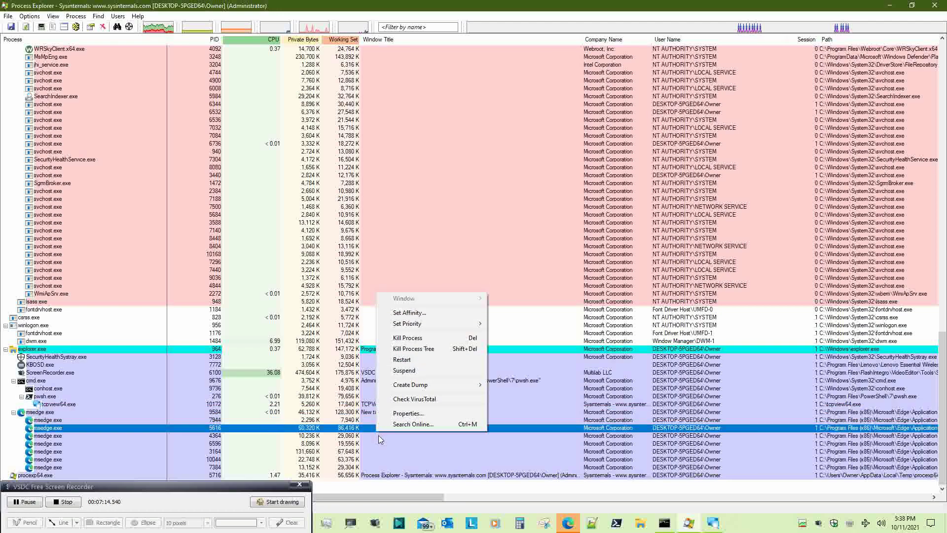
pyautogui.rightClick(363, 412)
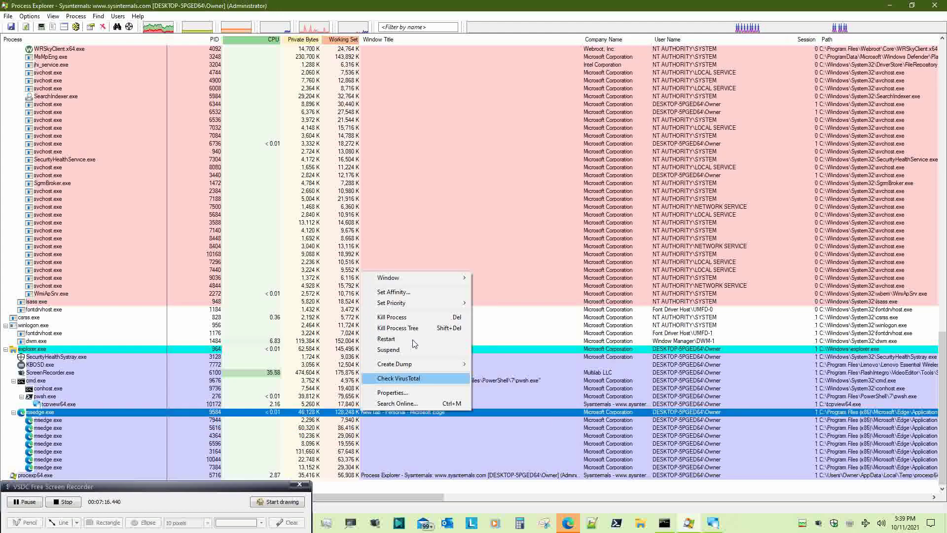
pyautogui.moveTo(416, 277)
pyautogui.click(502, 279)
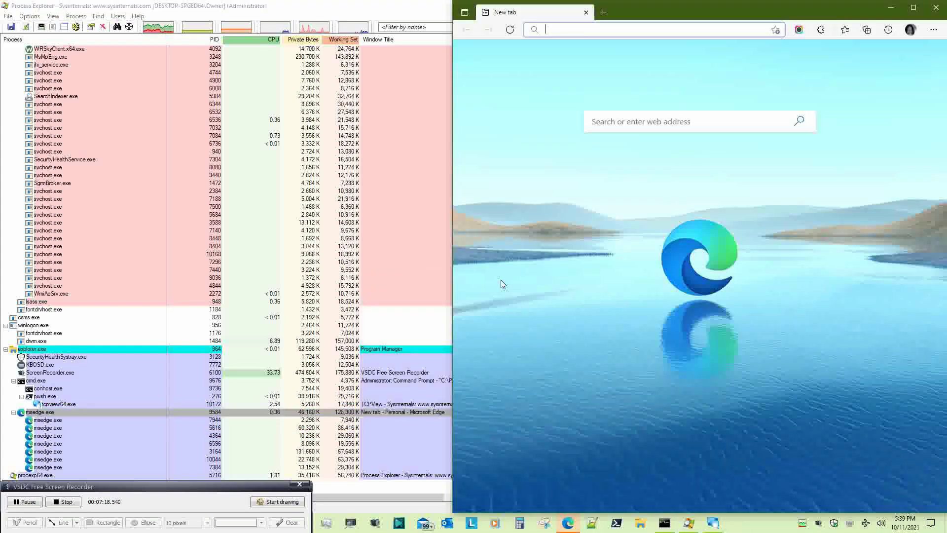
# - Return to Process Explorer, narrow the Window Title column and restore the window to its smaller size beside TCPView
pyautogui.doubleClick(431, 10)
pyautogui.moveTo(582, 39); pyautogui.dragTo(413, 47)
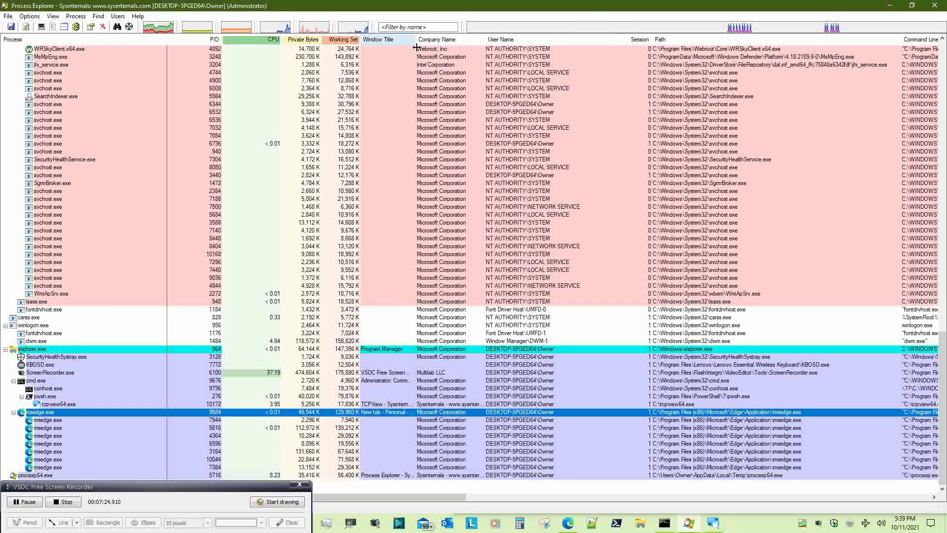
pyautogui.click(912, 5)
# - Reopen the minimized System Idle Process and pwsh.exe properties windows at normal size over TCPView
pyautogui.moveTo(102, 486); pyautogui.dragTo(102, 519)
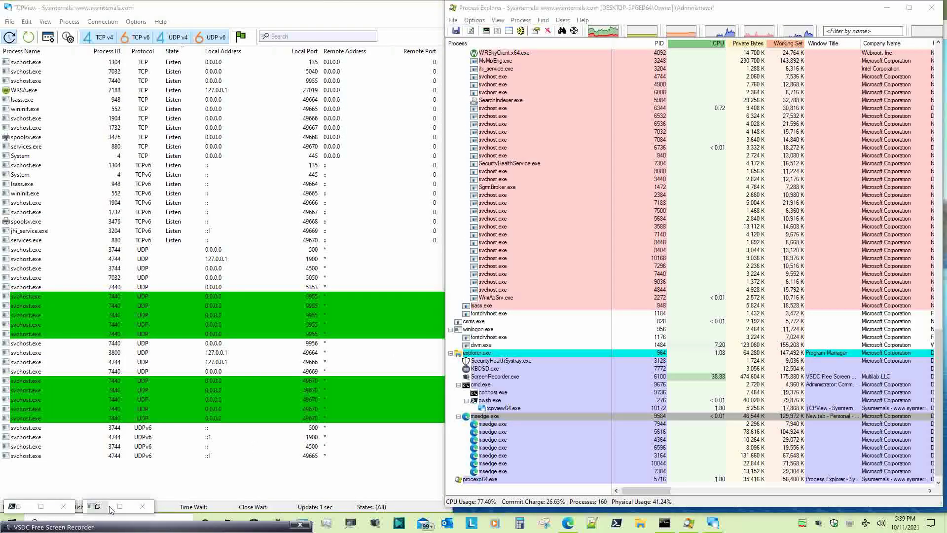
pyautogui.press('Return')
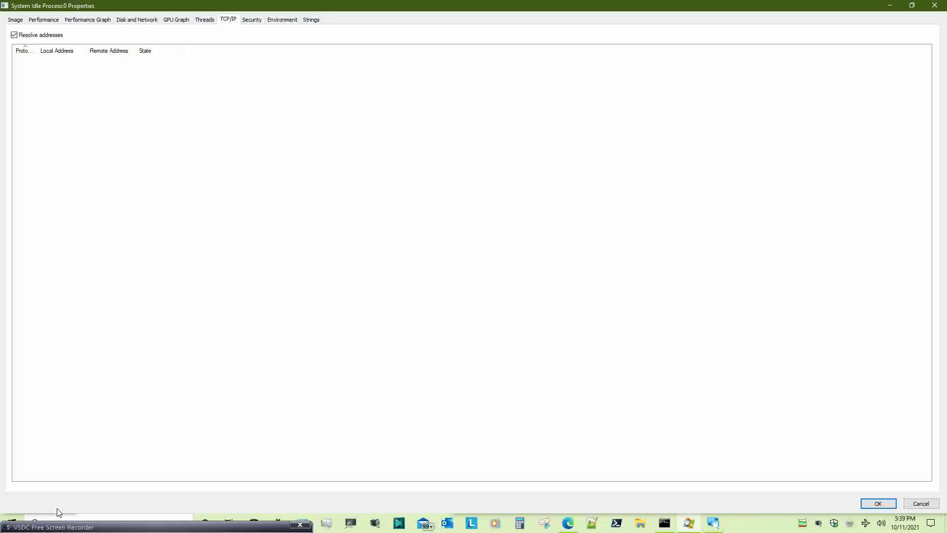
pyautogui.click(922, 5)
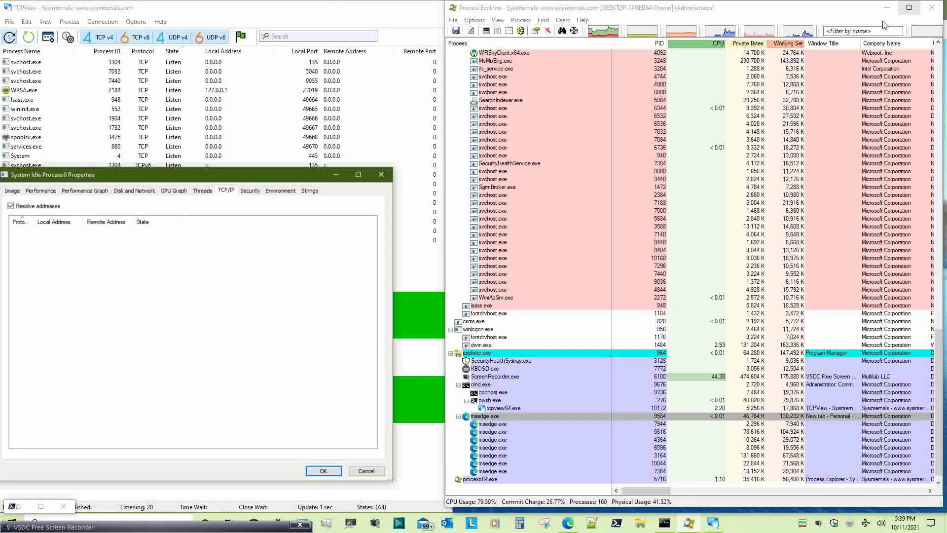
pyautogui.click(18, 508)
pyautogui.click(123, 529)
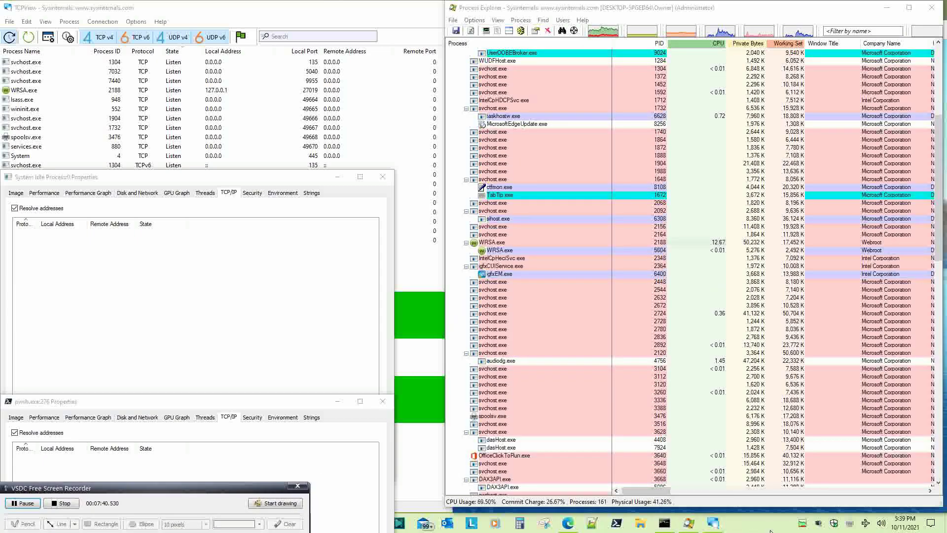
# - Bring TCPView forward and connect the computer to the secured Wi-Fi network 553DF3, without automatic connection
pyautogui.click(697, 516)
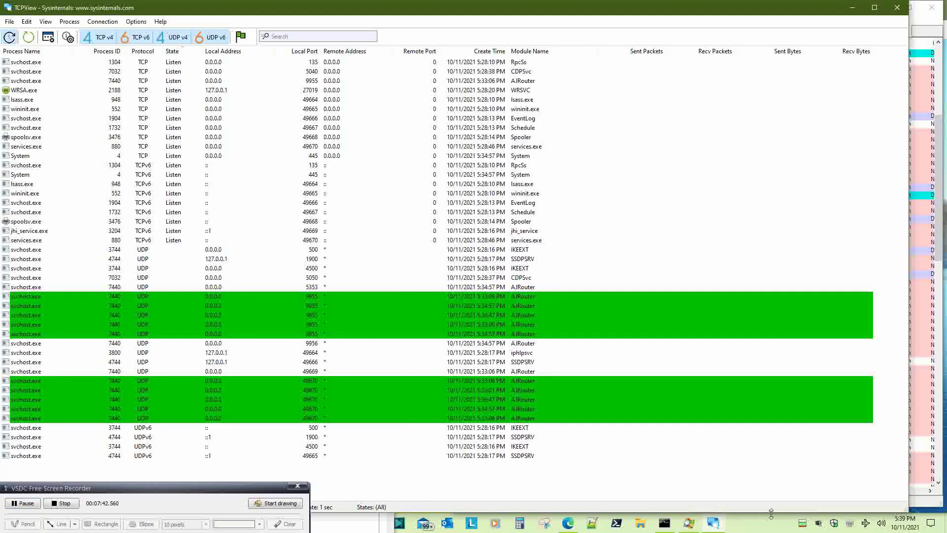
pyautogui.click(782, 527)
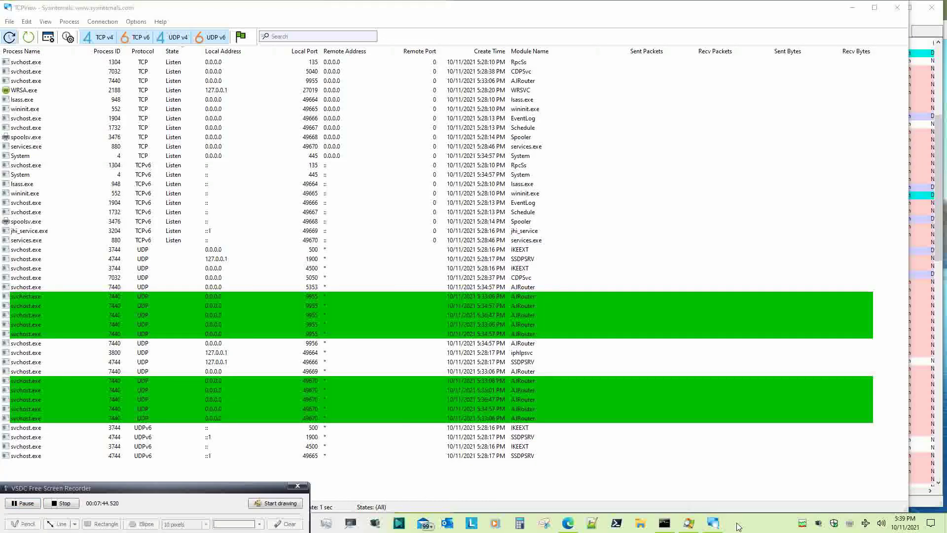
pyautogui.click(866, 523)
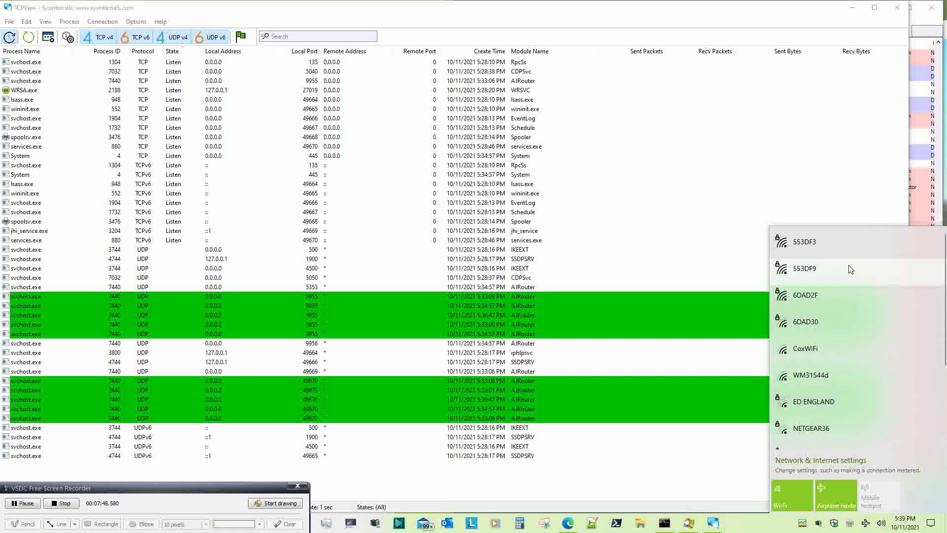
pyautogui.click(841, 242)
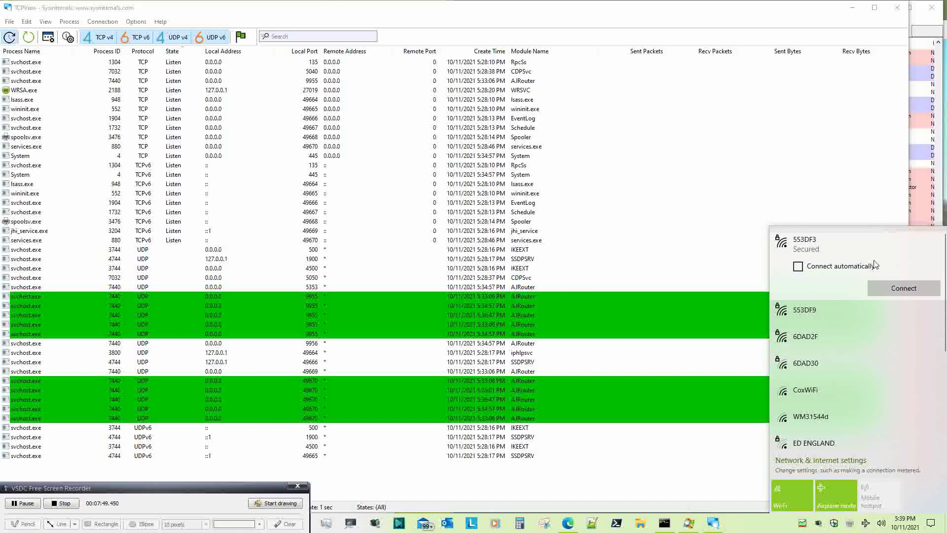
pyautogui.click(915, 290)
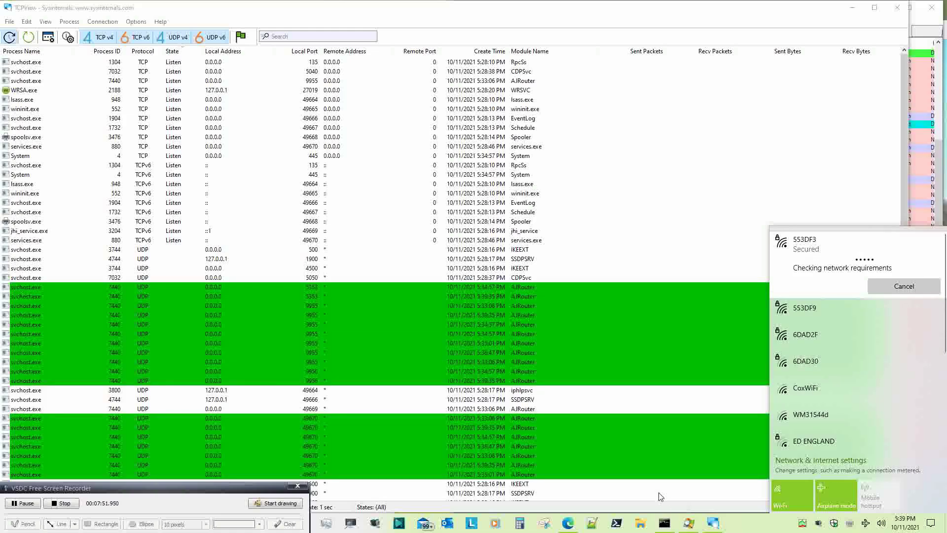
pyautogui.click(690, 489)
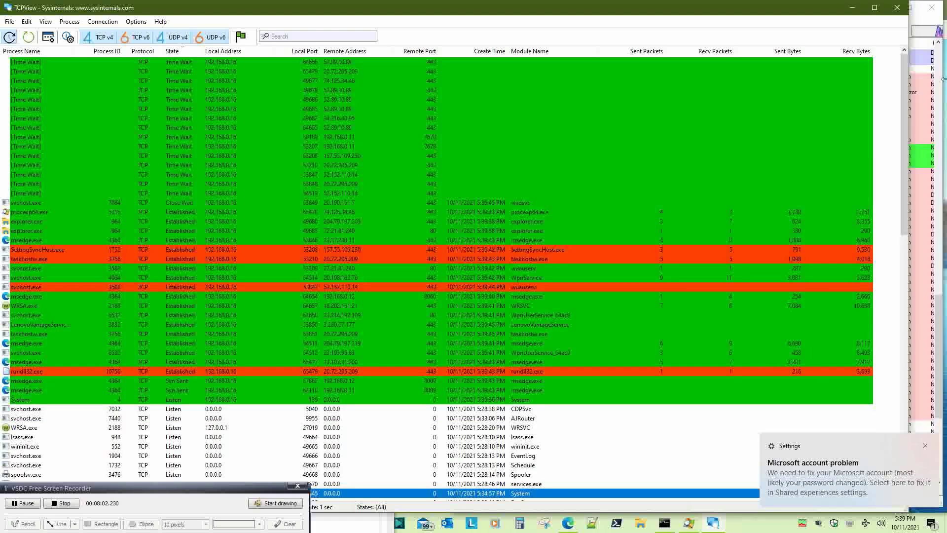
# - Widen the Remote Address and Local Address columns in the System Idle Process TCP/IP list to show full addresses and ports
pyautogui.click(927, 26)
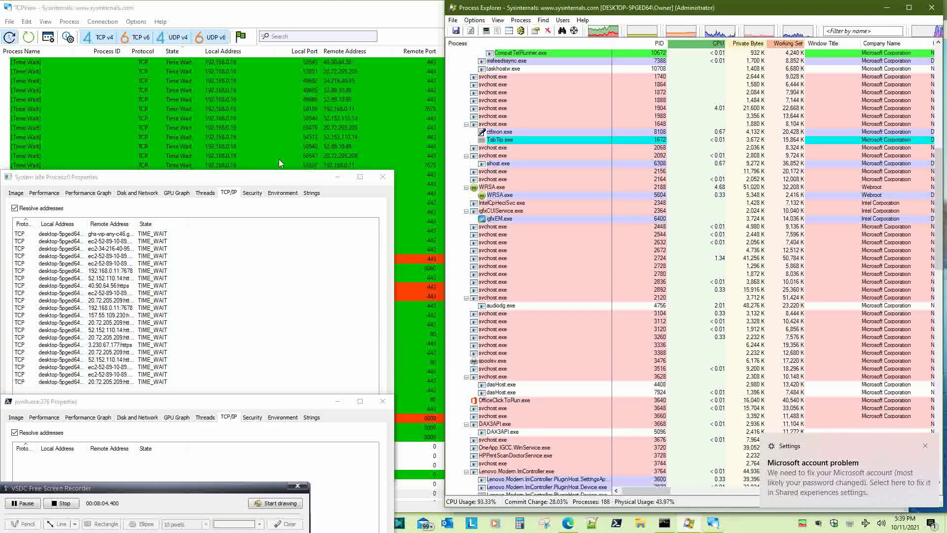
pyautogui.moveTo(138, 223); pyautogui.dragTo(278, 225)
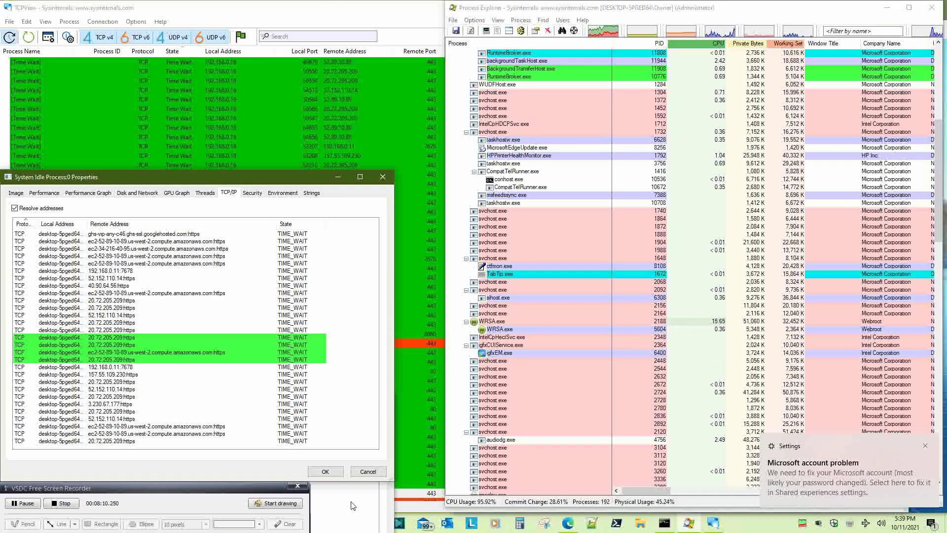
pyautogui.click(360, 215)
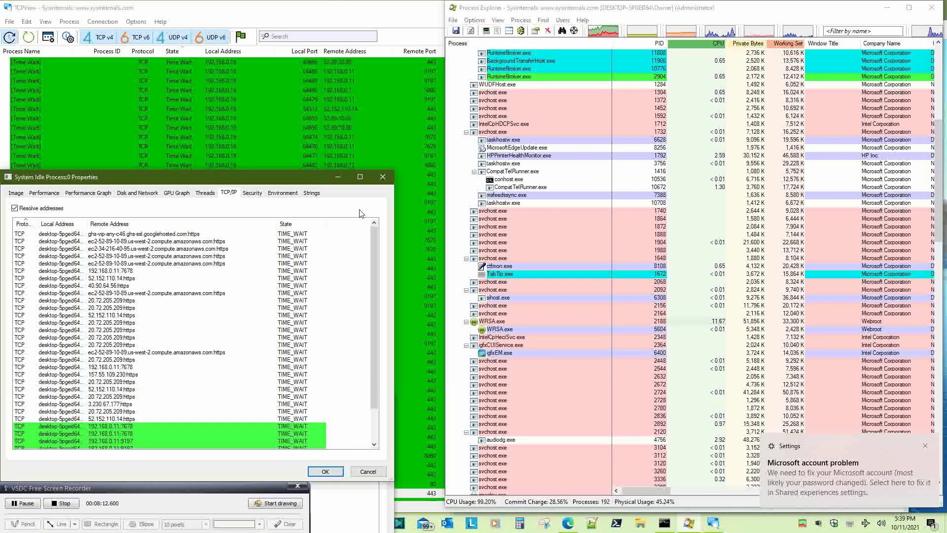
pyautogui.scroll(-5, 359, 260)
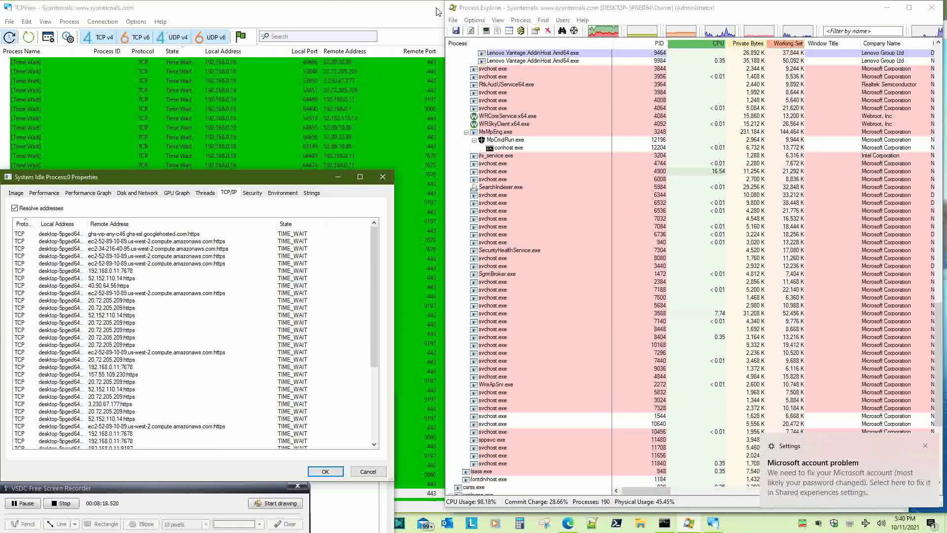
pyautogui.doubleClick(88, 224)
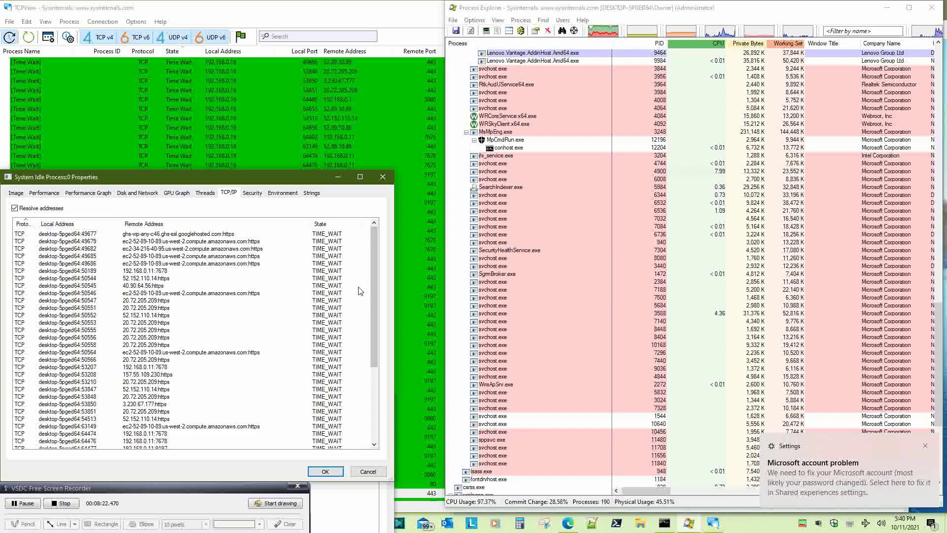
pyautogui.scroll(-5, 360, 291)
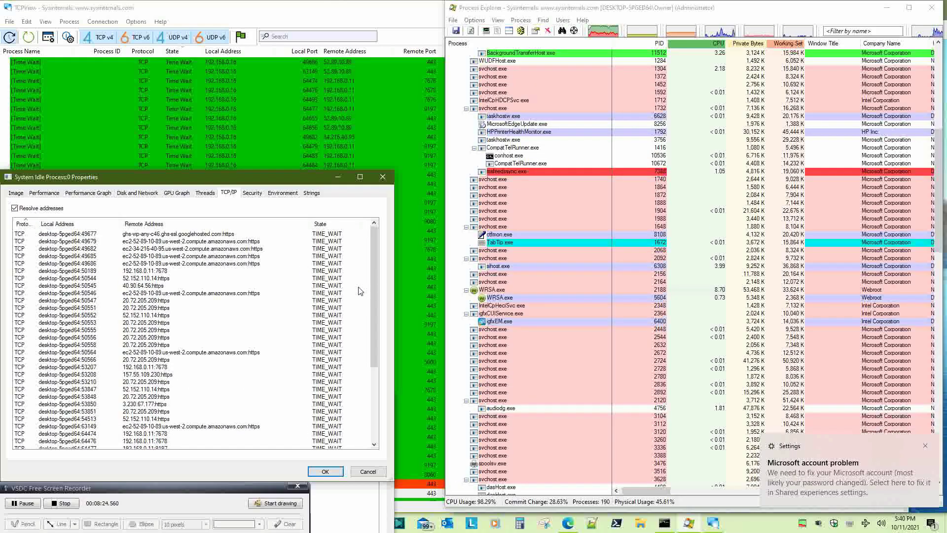
# - Review TCPView's connections from the Time Wait entries down to the established and listening processes
pyautogui.click(378, 75)
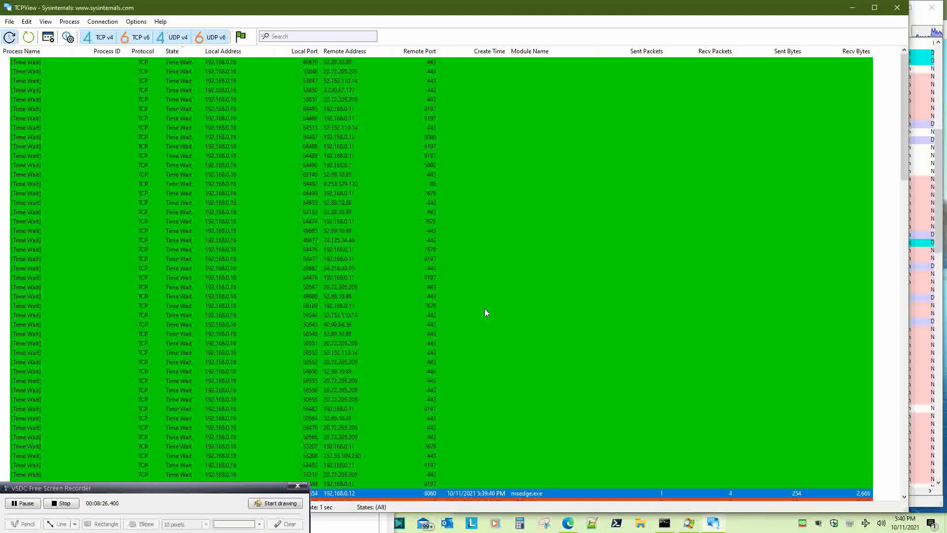
pyautogui.scroll(-7, 491, 310)
pyautogui.scroll(-6, 490, 309)
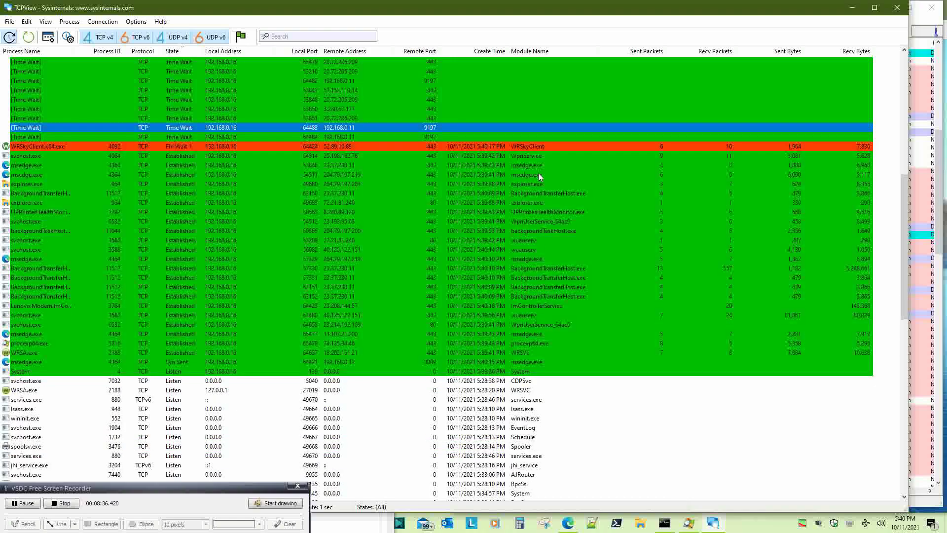
# - Sort the Process Explorer list by PID and look through the processes down to the highest PIDs
pyautogui.click(926, 24)
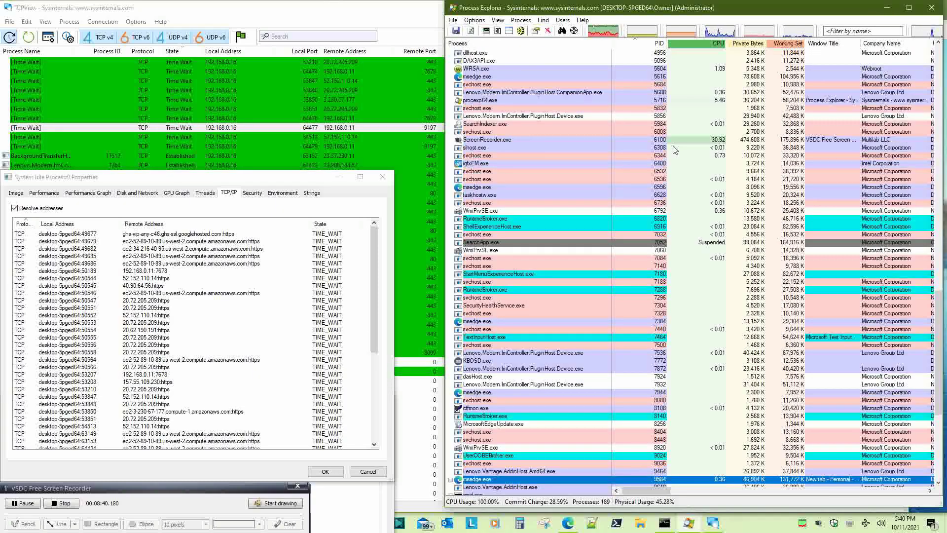
pyautogui.scroll(20, 637, 224)
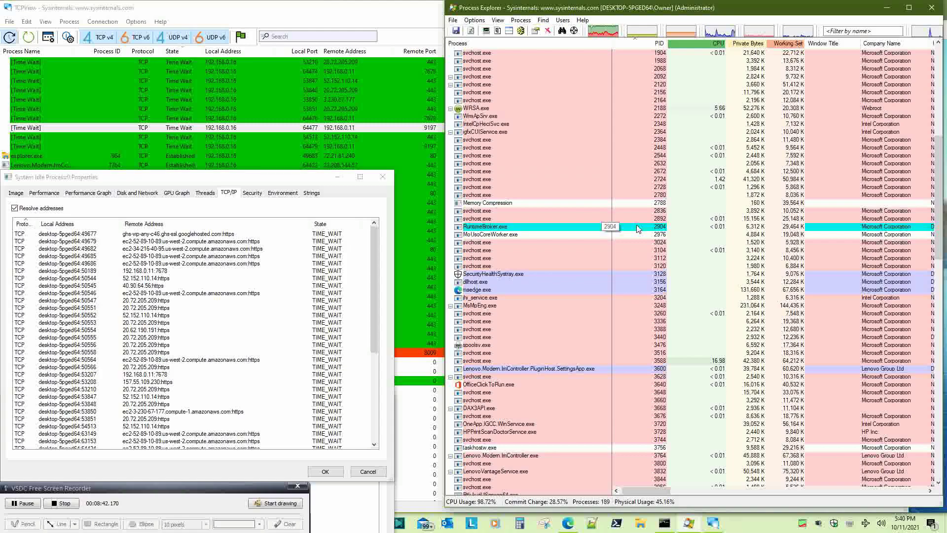
pyautogui.scroll(-20, 638, 228)
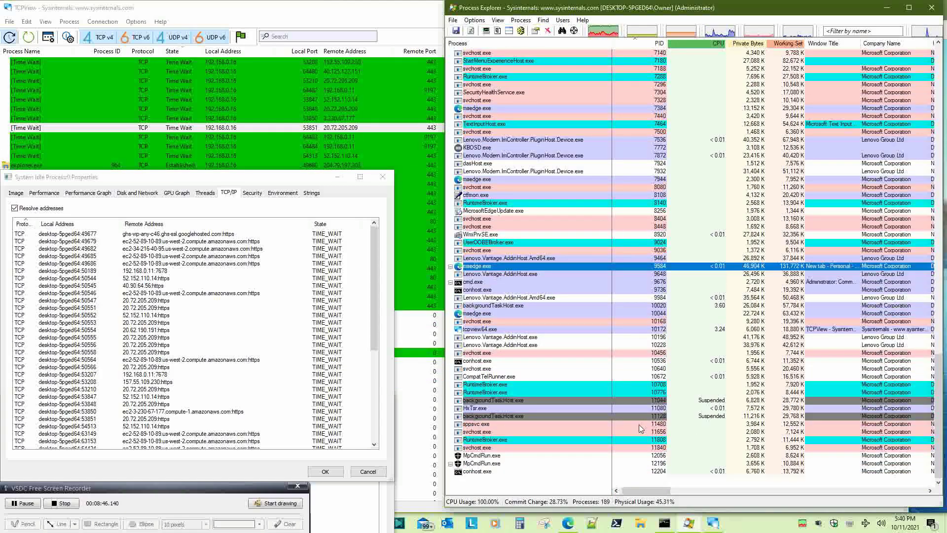
pyautogui.scroll(2, 640, 466)
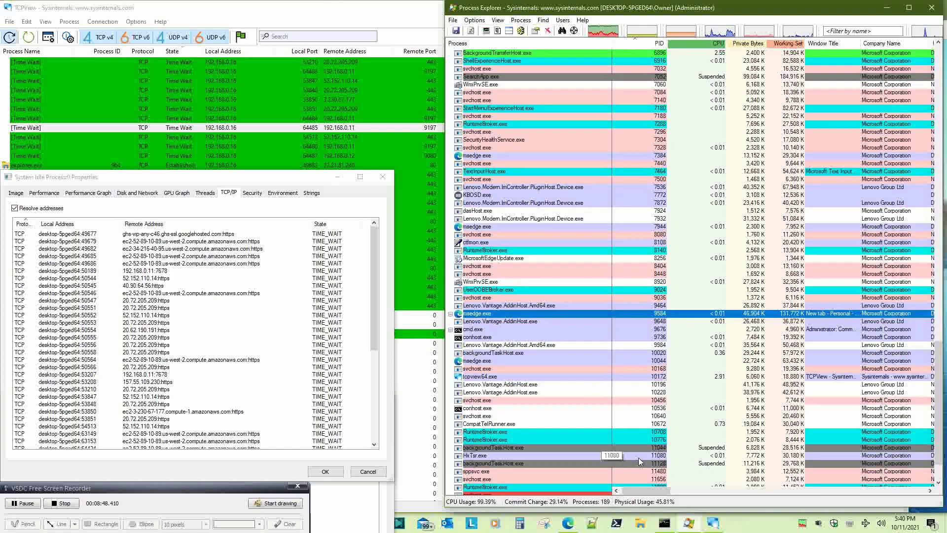
pyautogui.scroll(-2, 640, 461)
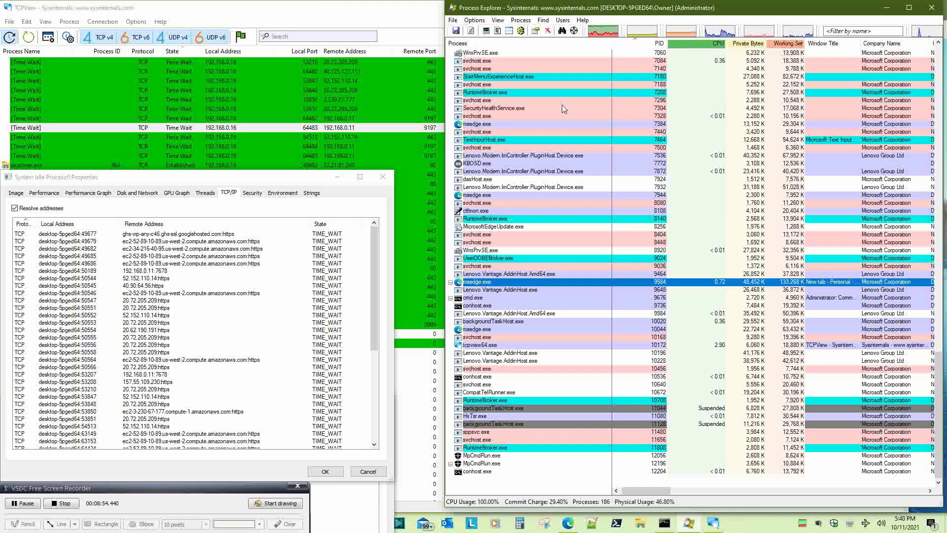
# - Bring TCPView forward, widen its Process Name column, and narrow the State, Local Address, Local Port and Remote Port columns
pyautogui.doubleClick(421, 19)
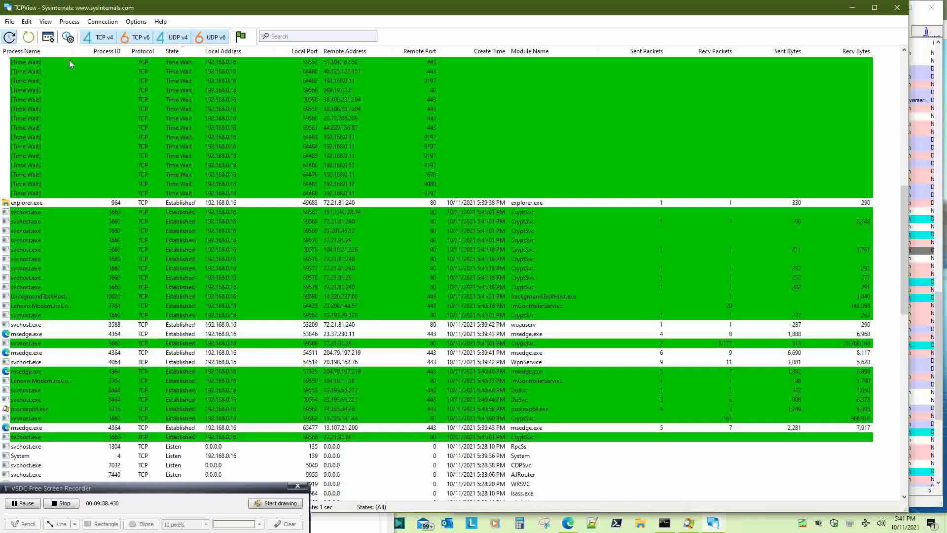
pyautogui.moveTo(73, 54); pyautogui.dragTo(179, 49)
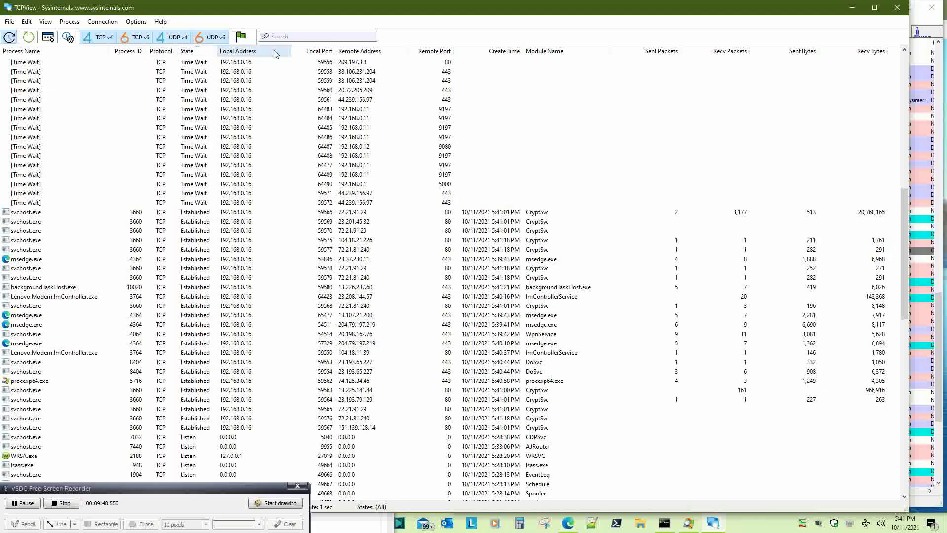
pyautogui.moveTo(294, 51)
pyautogui.mouseDown()
pyautogui.moveTo(260, 51)
pyautogui.moveTo(291, 51)
pyautogui.mouseUp()
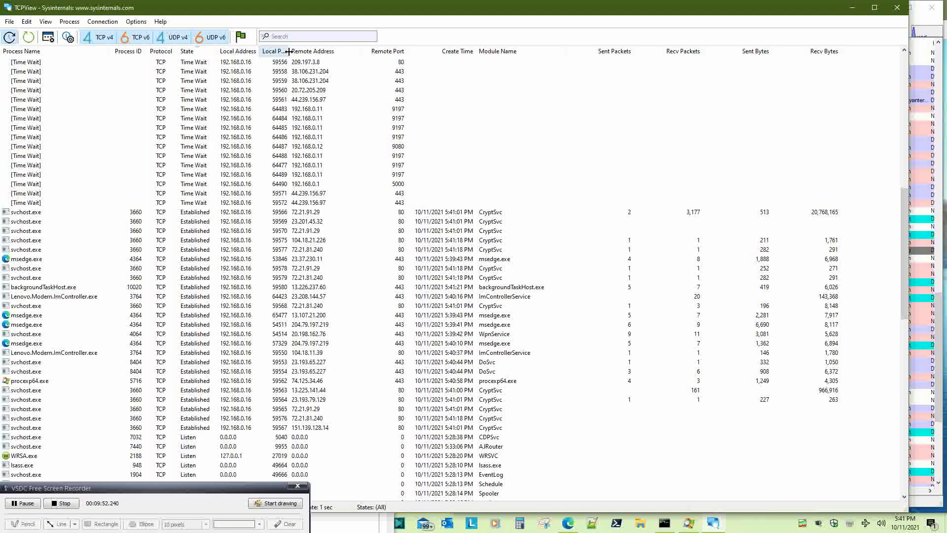
pyautogui.moveTo(408, 51); pyautogui.dragTo(391, 51)
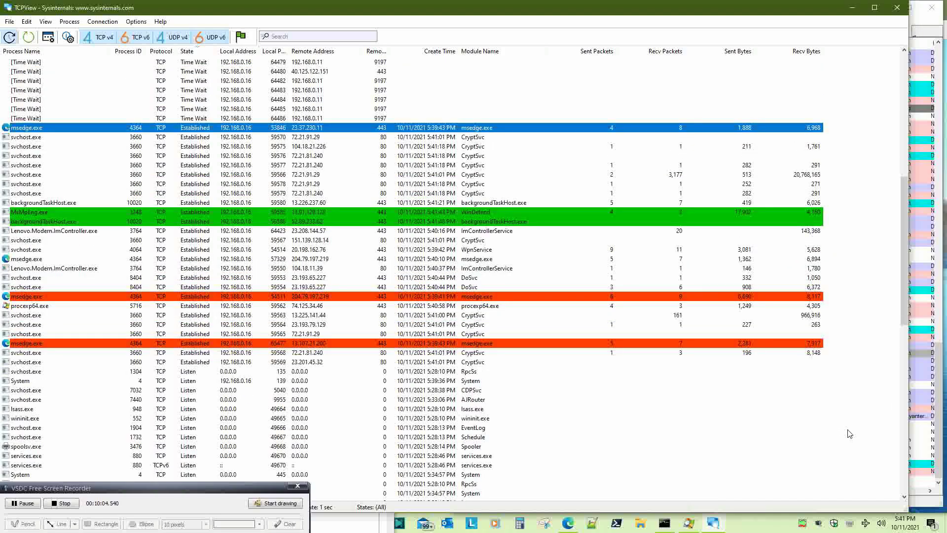
pyautogui.press('Down')
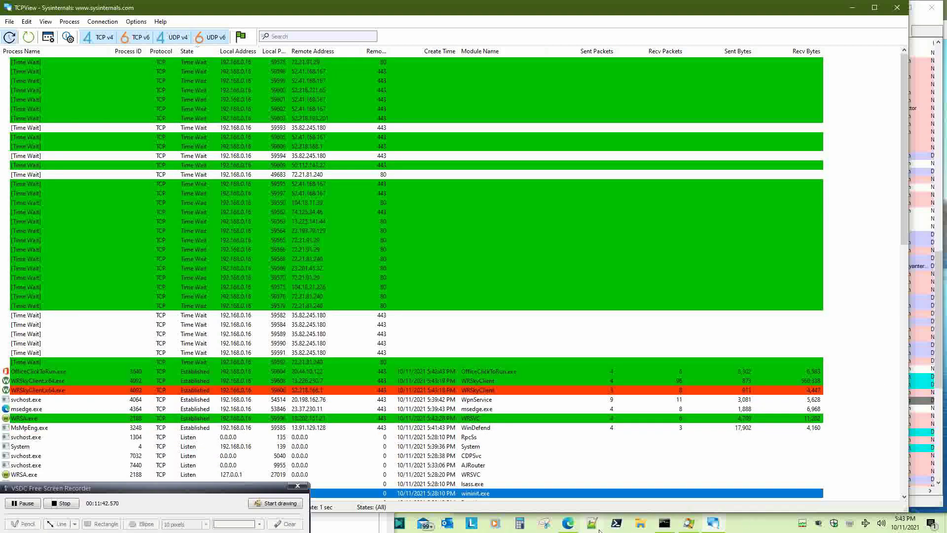
# - Switch to Process Explorer and review the System Idle Process properties, checking its TCP/IP connections and image details
pyautogui.click(689, 523)
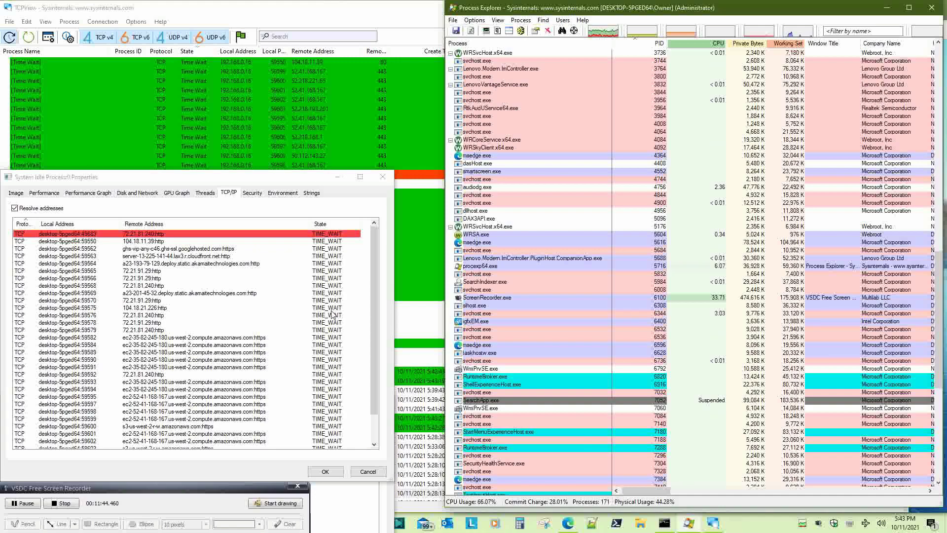
pyautogui.moveTo(374, 280); pyautogui.dragTo(374, 305)
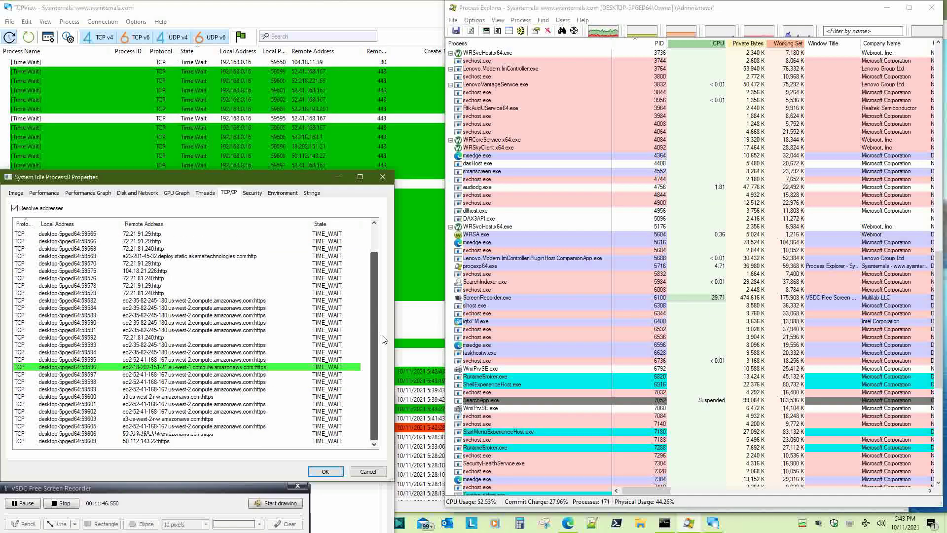
pyautogui.moveTo(373, 349); pyautogui.dragTo(374, 324)
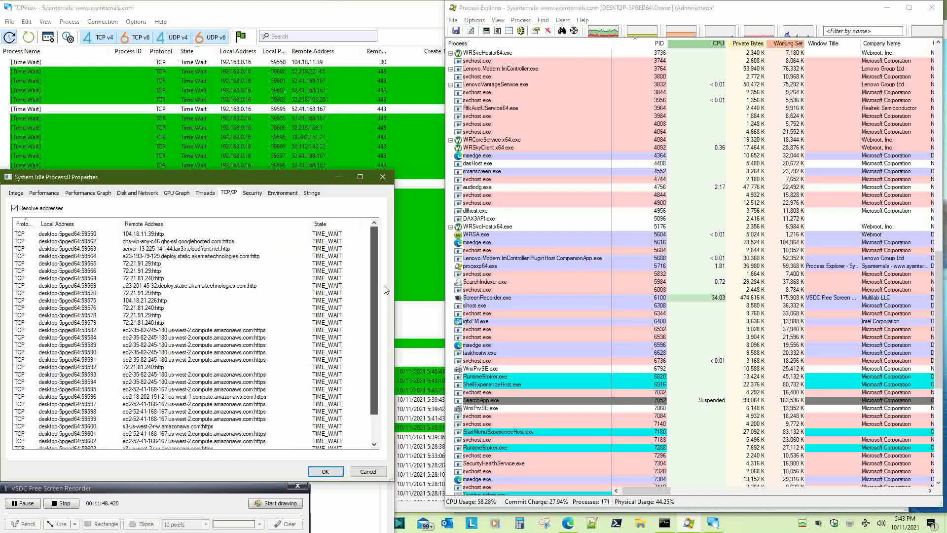
pyautogui.click(16, 193)
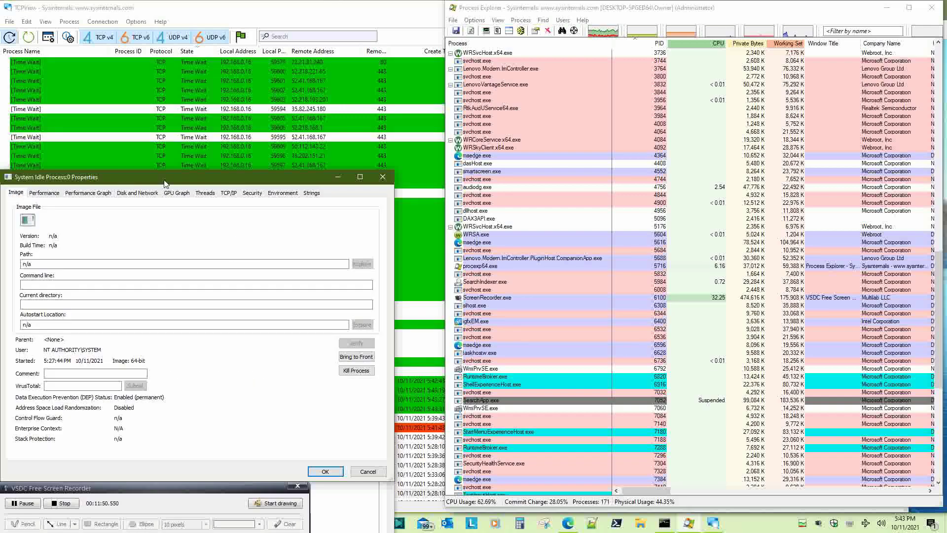
pyautogui.click(227, 193)
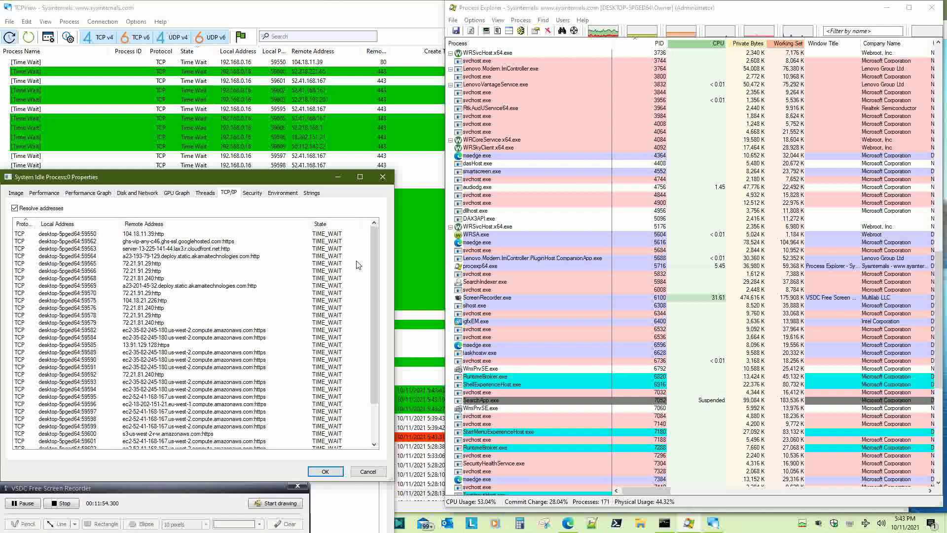
# - Return to TCPView and examine its Time Wait, established, listening and UDP entries down to the end of the list
pyautogui.click(394, 279)
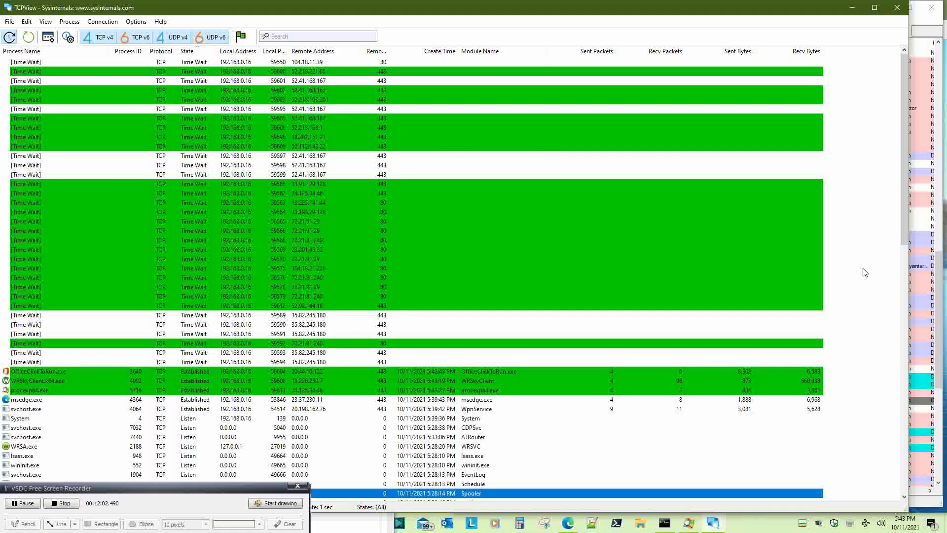
pyautogui.scroll(-2, 865, 273)
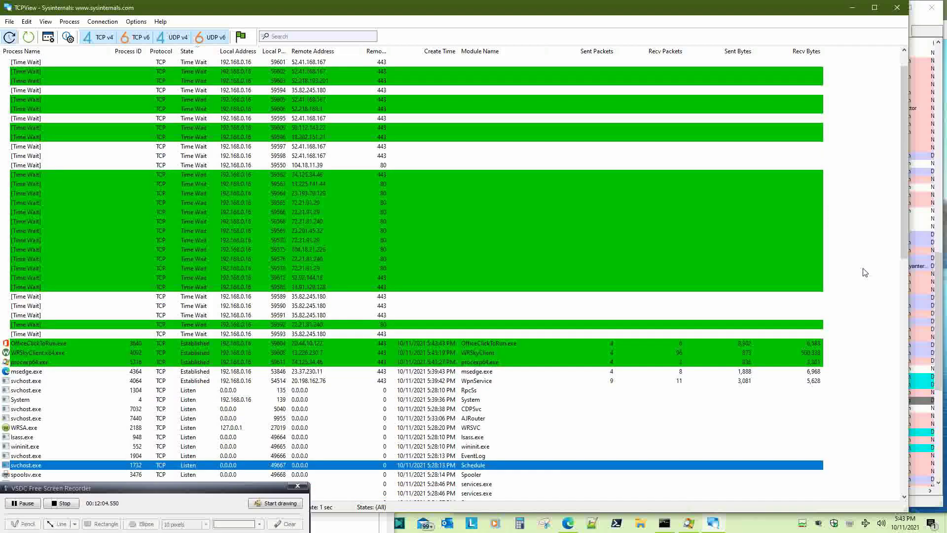
pyautogui.scroll(-2, 864, 272)
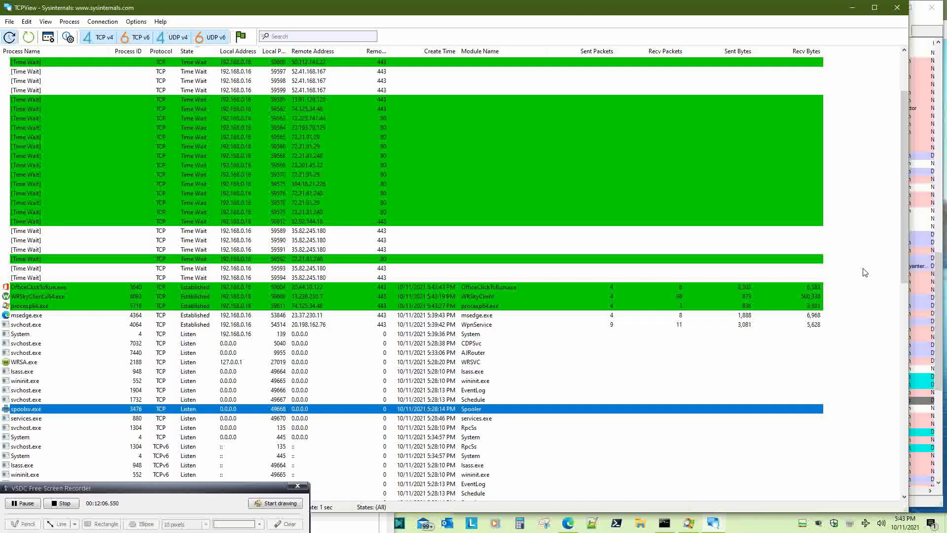
pyautogui.scroll(-1, 865, 272)
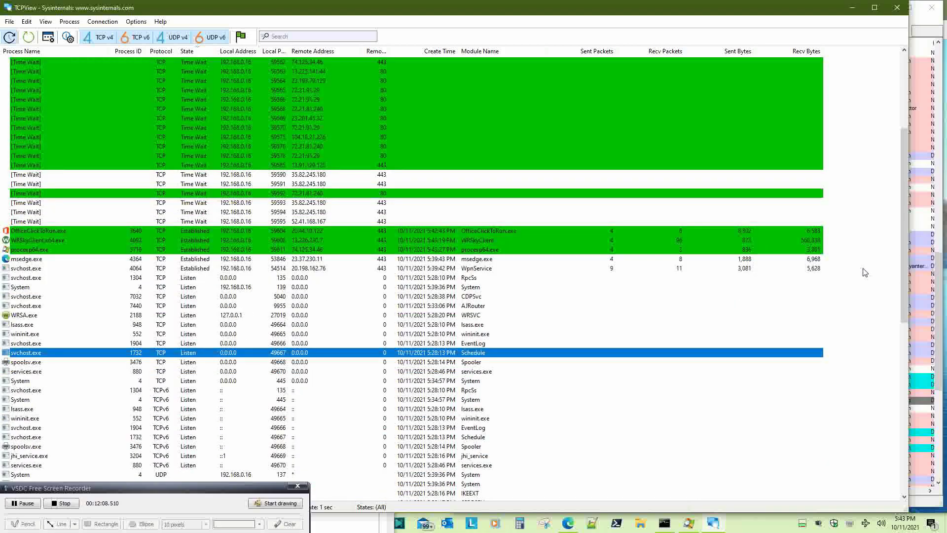
pyautogui.scroll(-1, 865, 273)
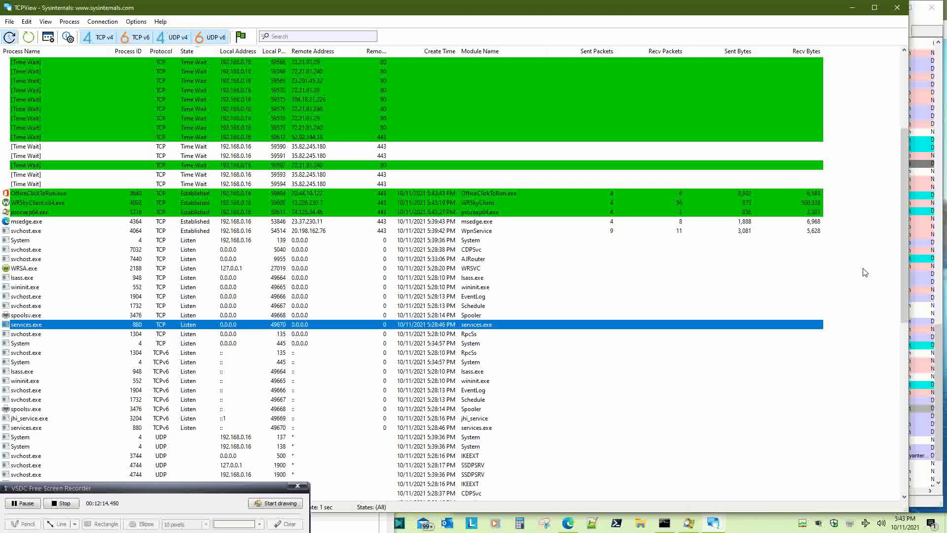
pyautogui.scroll(-1, 865, 272)
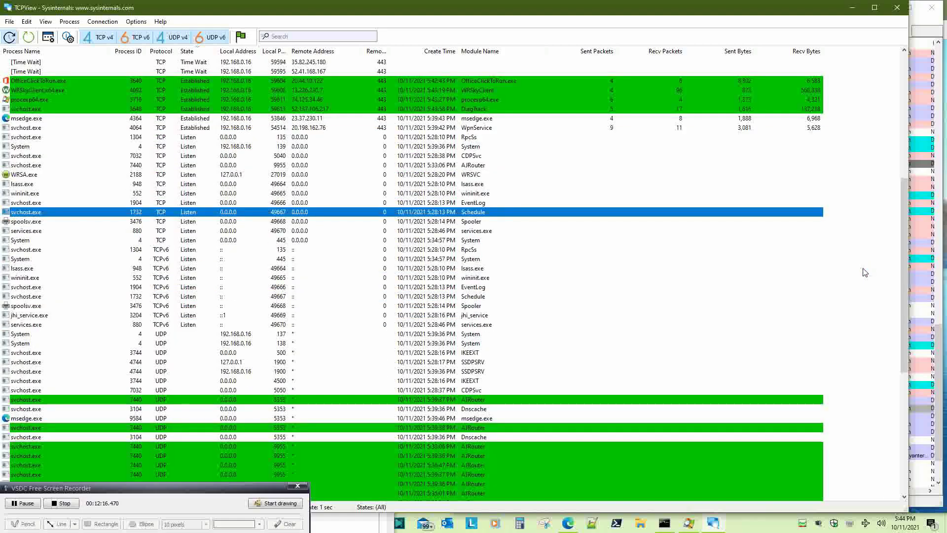
pyautogui.scroll(-4, 865, 272)
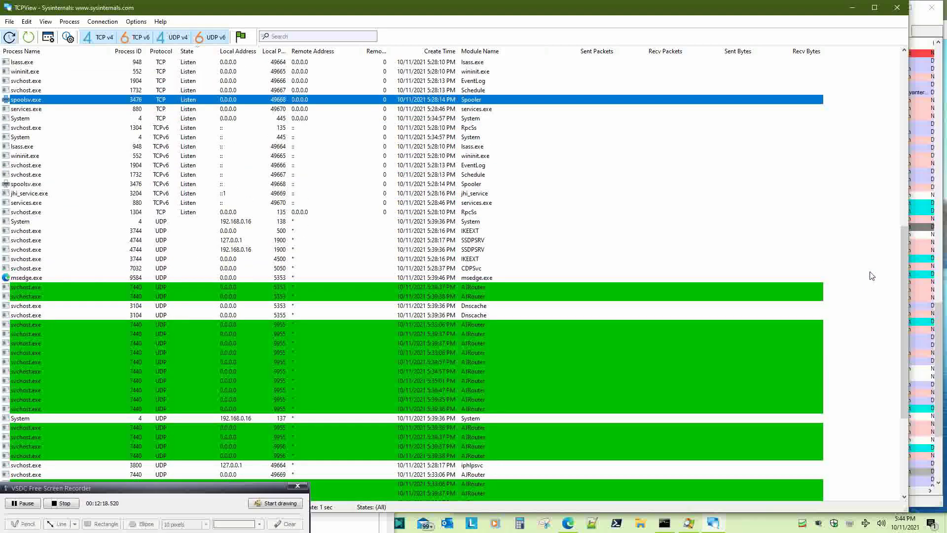
pyautogui.scroll(-6, 872, 275)
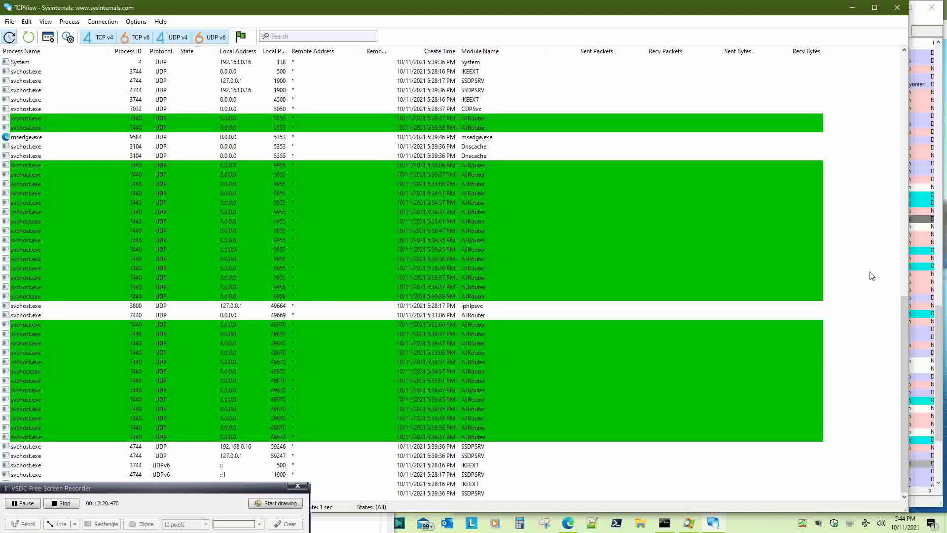
pyautogui.scroll(13, 871, 276)
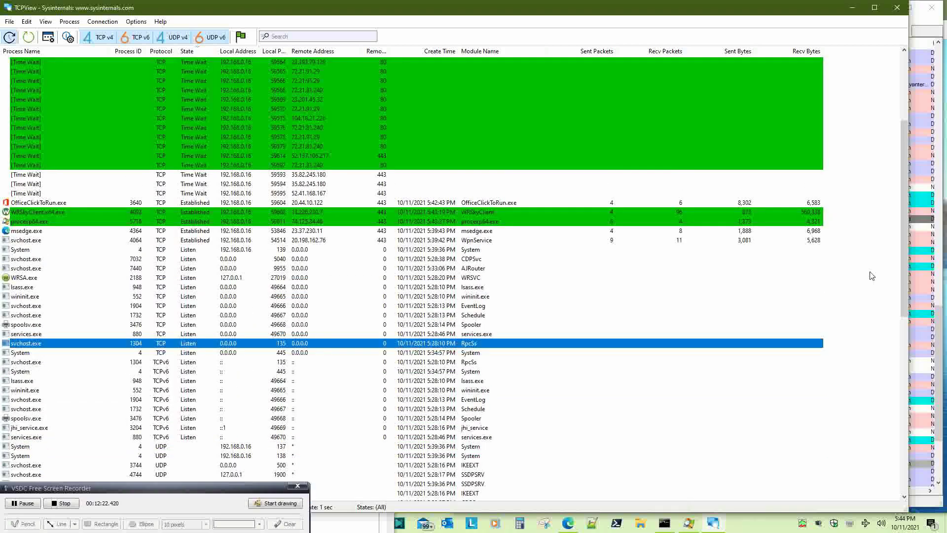
pyautogui.scroll(5, 872, 275)
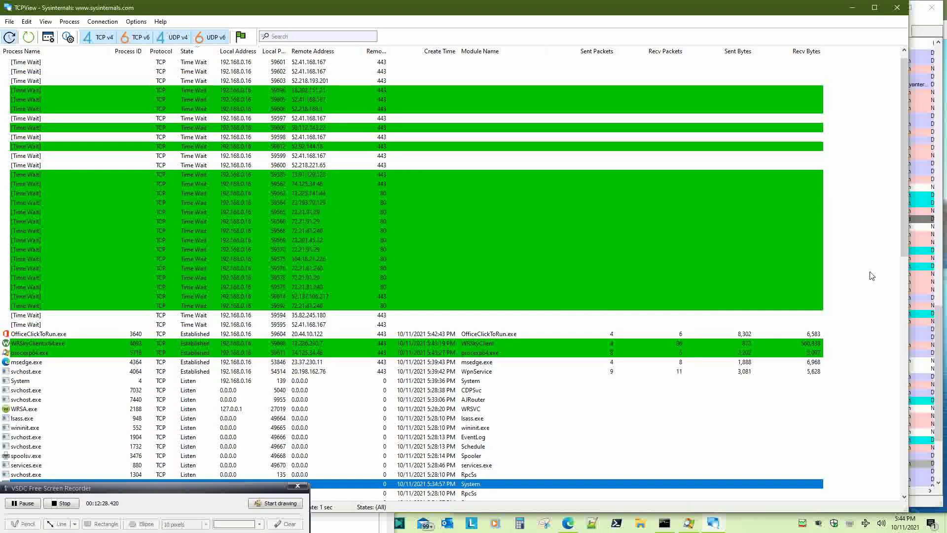
pyautogui.scroll(-2, 872, 276)
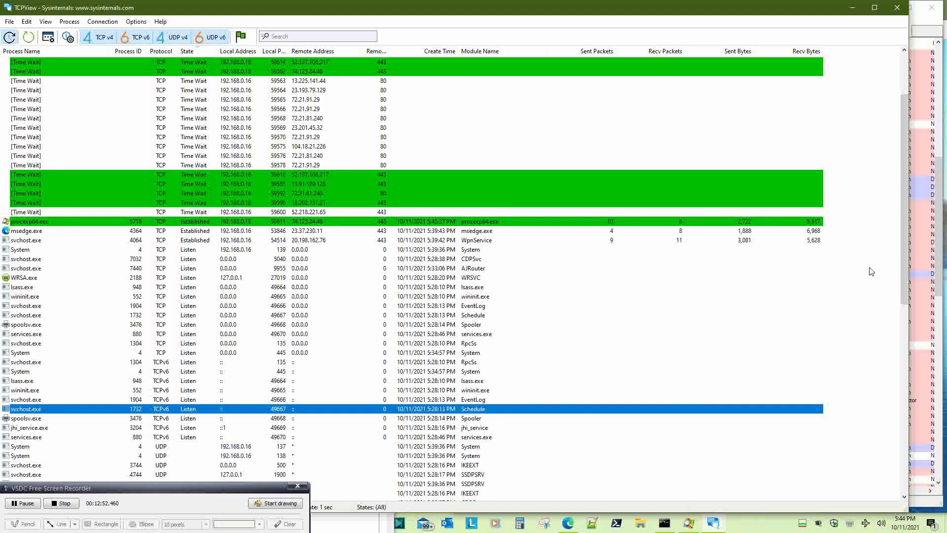
# - Switch back to Process Explorer to check the System Idle Process TCP/IP connections against TCPView
pyautogui.click(689, 523)
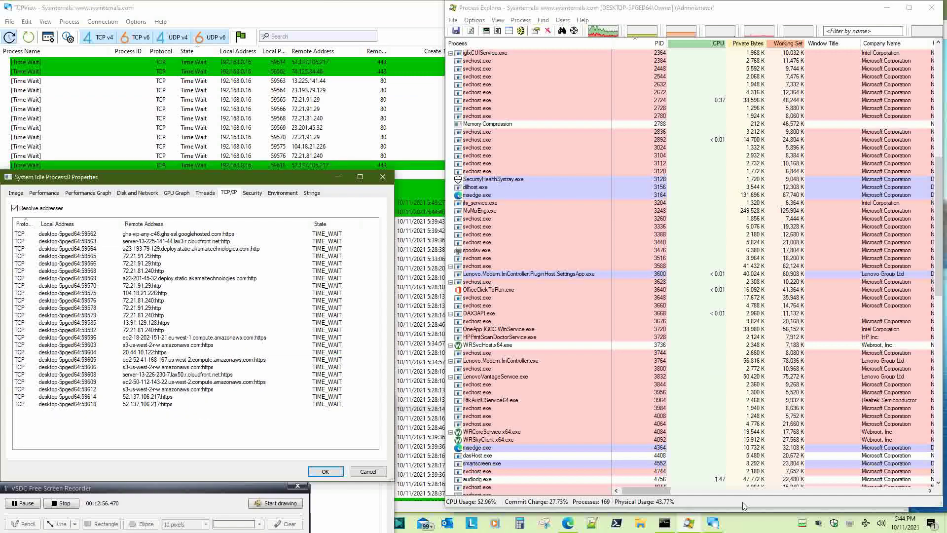